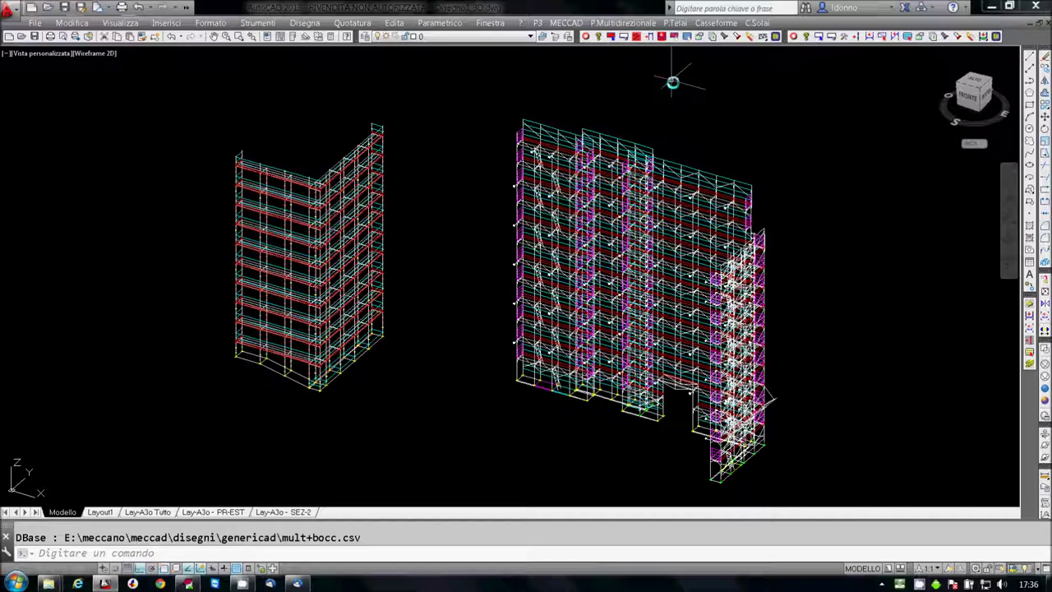
Switch to the top plan view (3), then back to the 3D isometric view (6)
text(3)
key(Return)
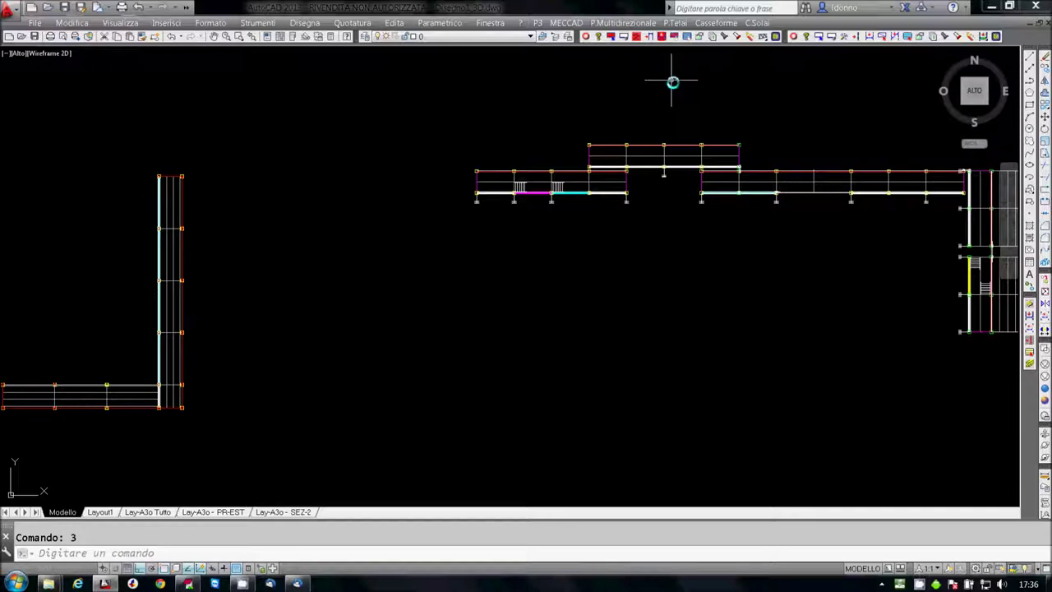
scroll(608, 266, down, 2)
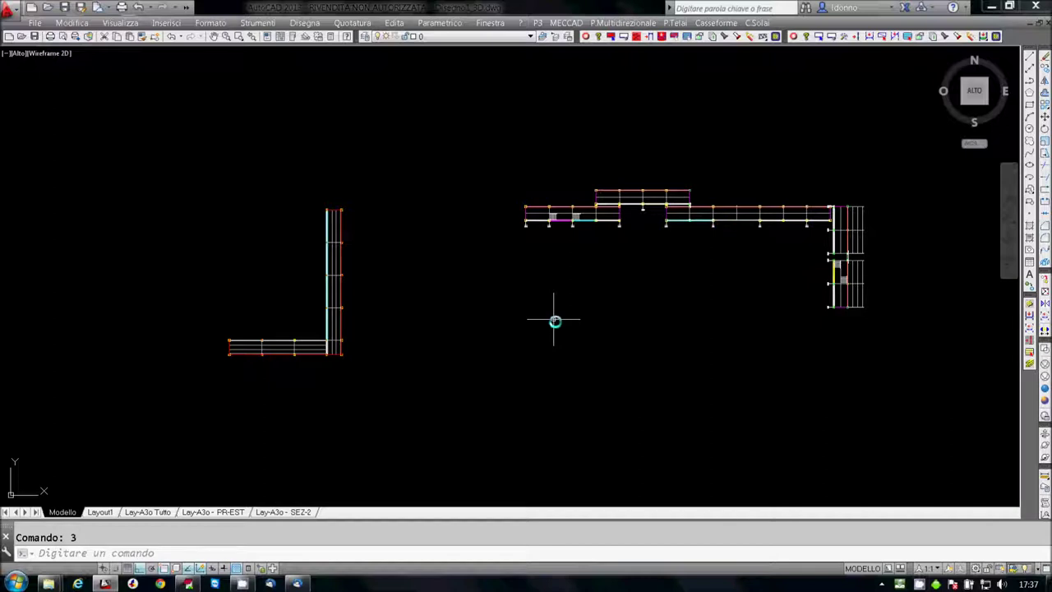
text(6)
key(Return)
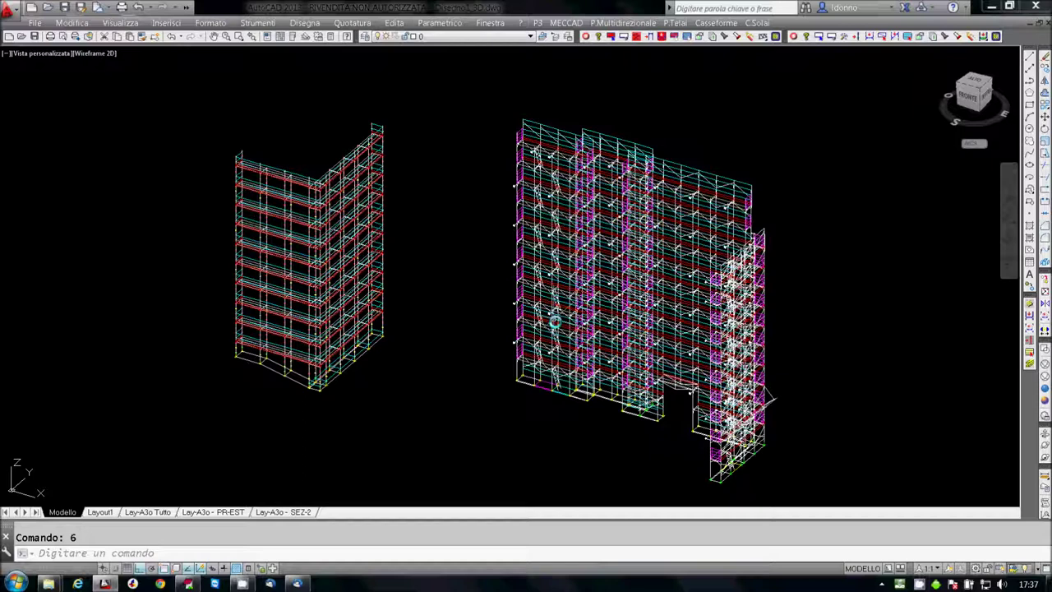
Bring up the MEC CAD view options list with 1, then close it
text(1)
key(Return)
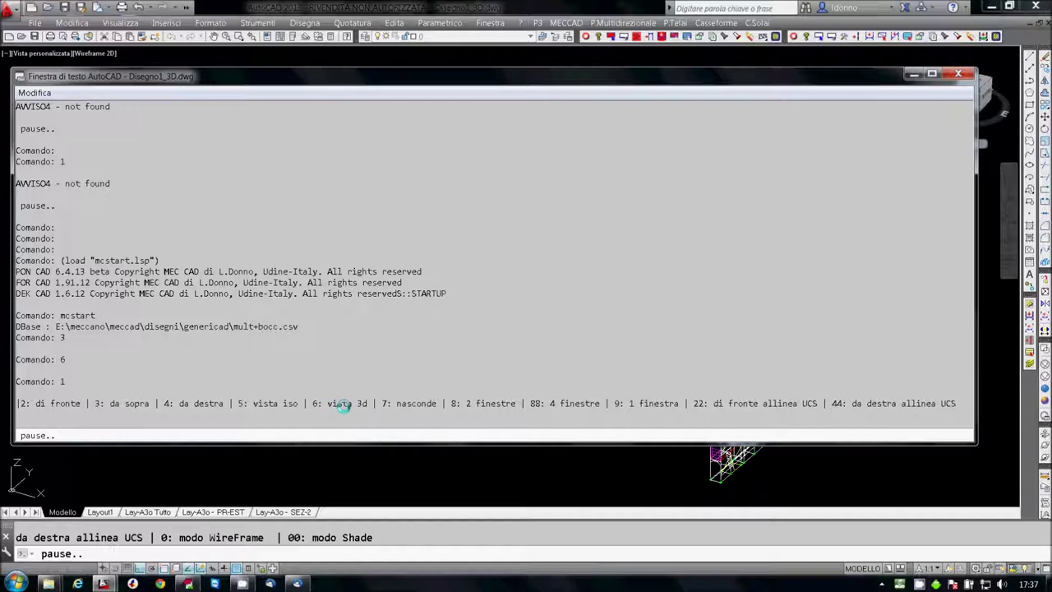
key(Return)
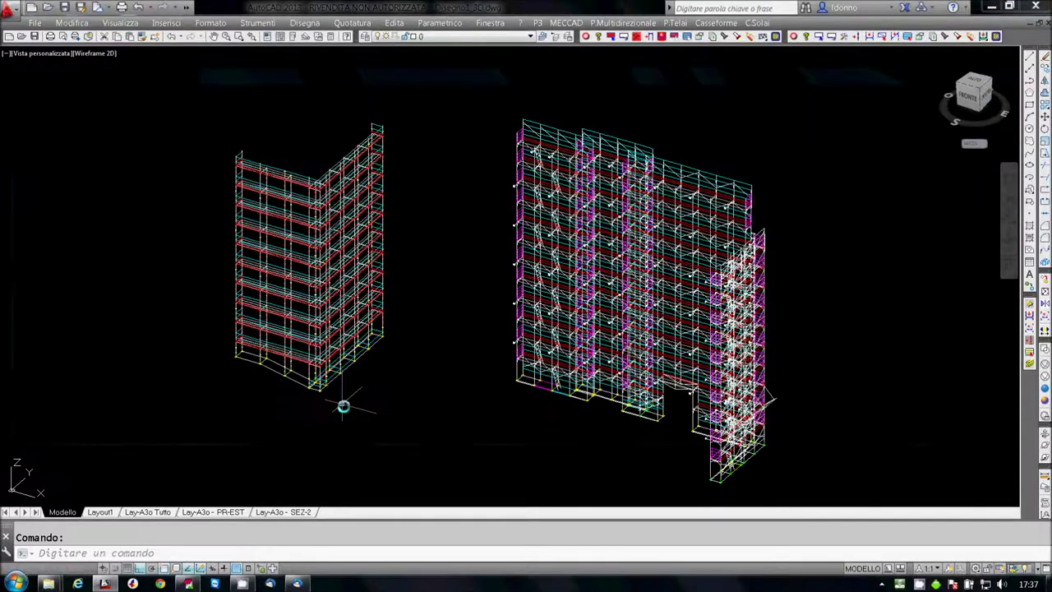
Show the front elevation (2), align the UCS to it (22), and return to isometric
text(2)
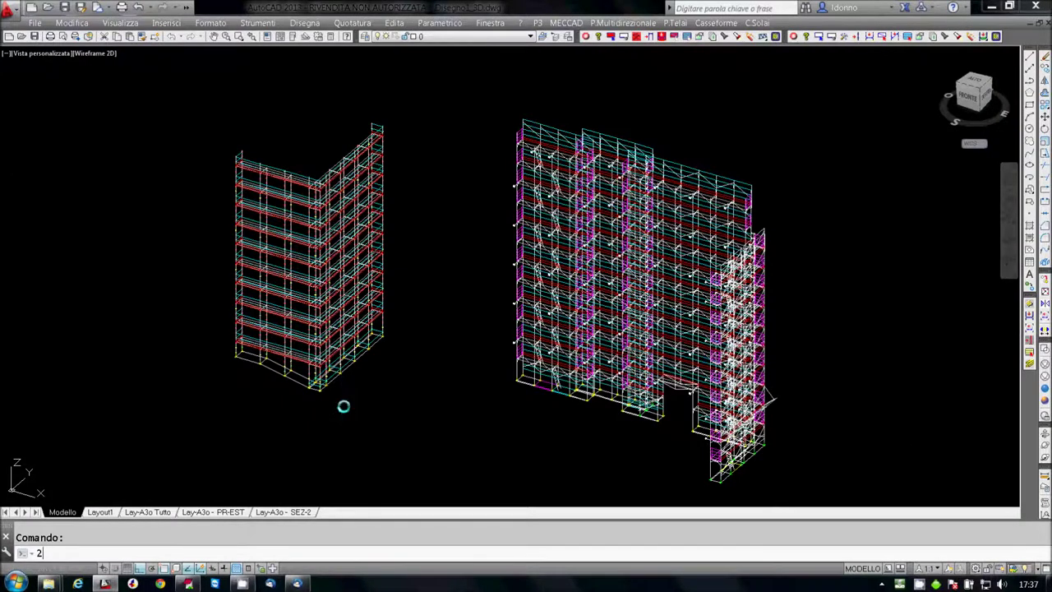
key(Return)
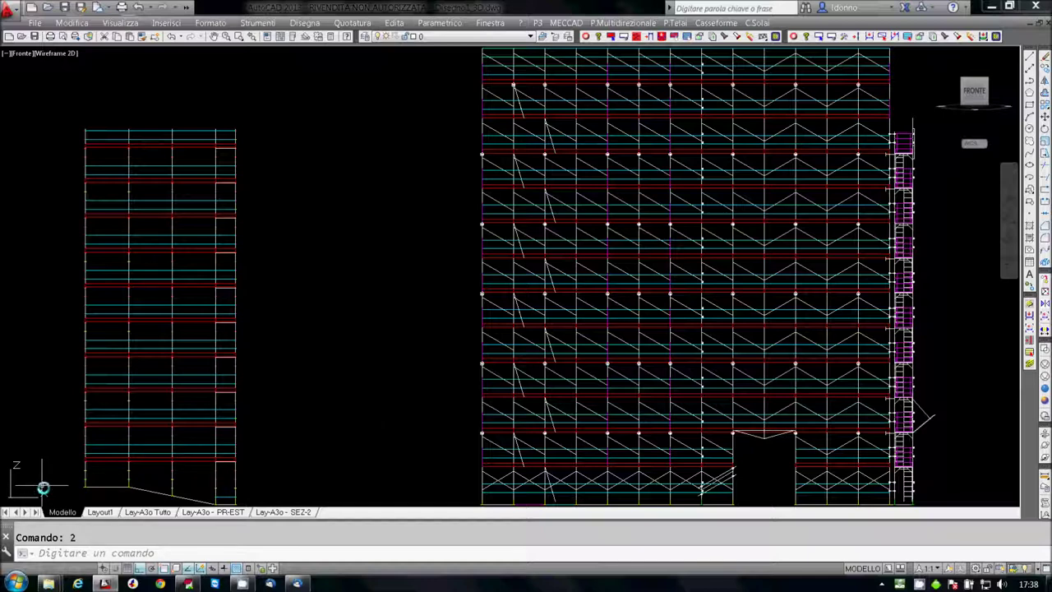
text(22)
key(Return)
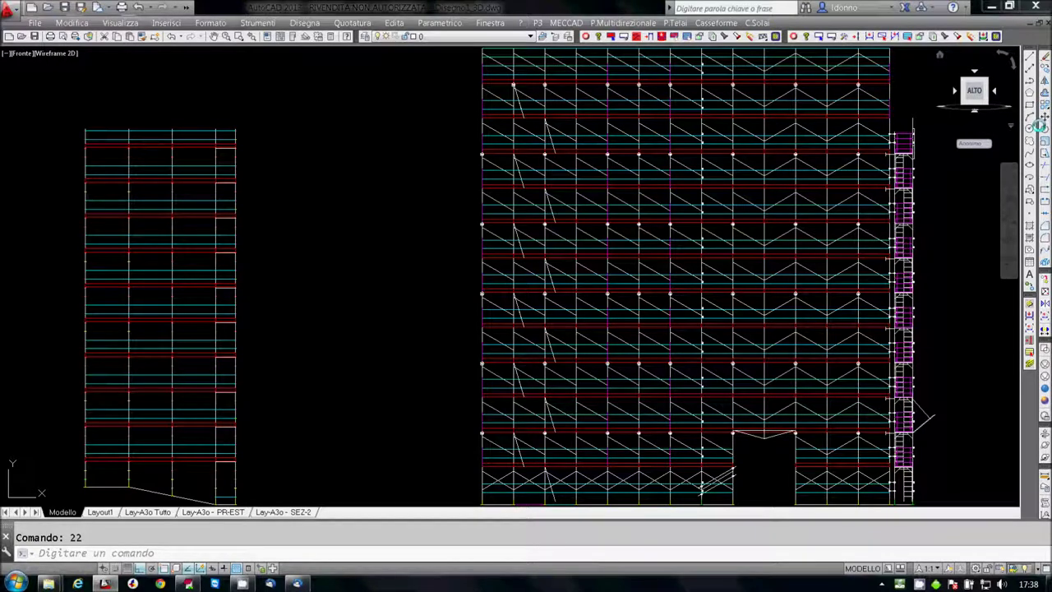
click(1040, 125)
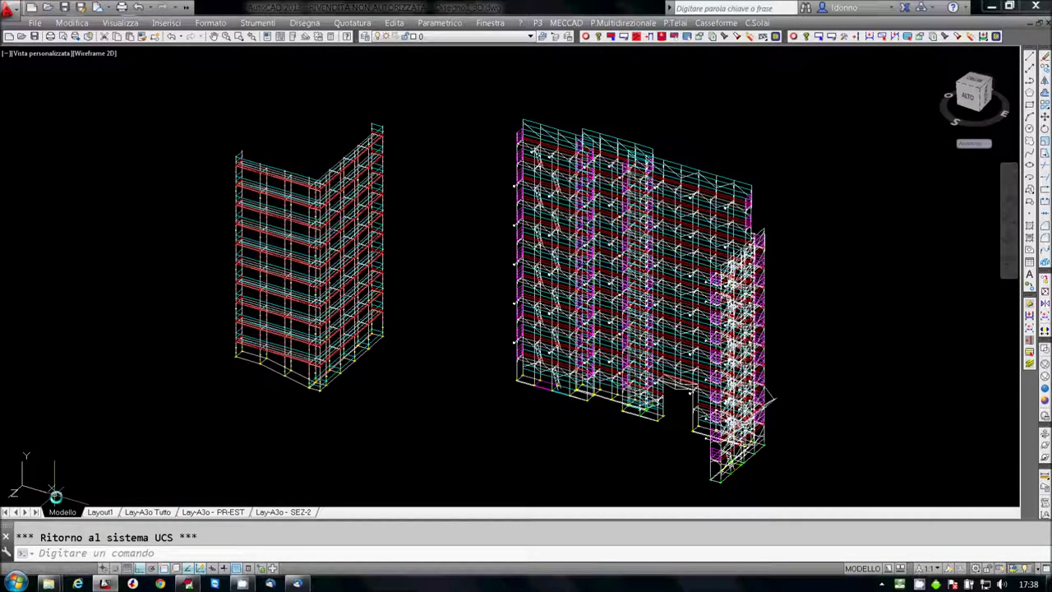
Show the right-side elevation (4), align the UCS to it with 44, then undo back to isometric
text(4)
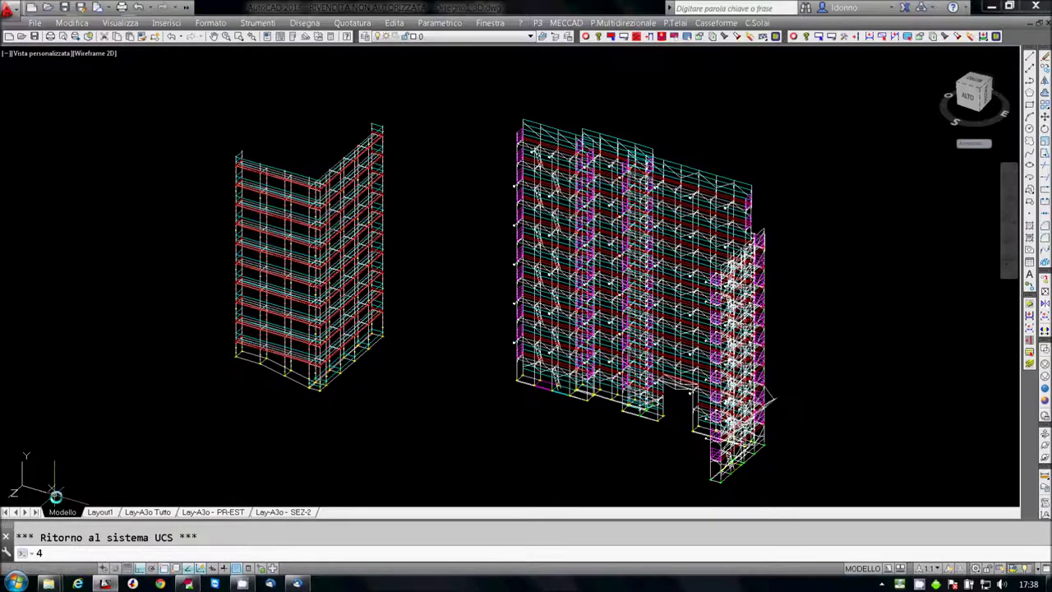
key(Return)
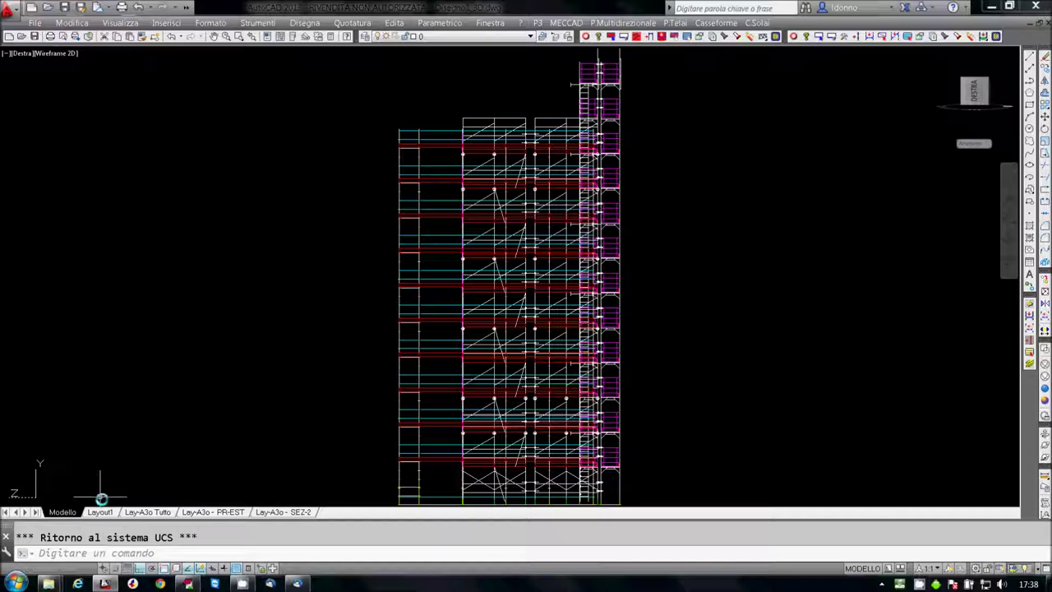
text(44)
key(Return)
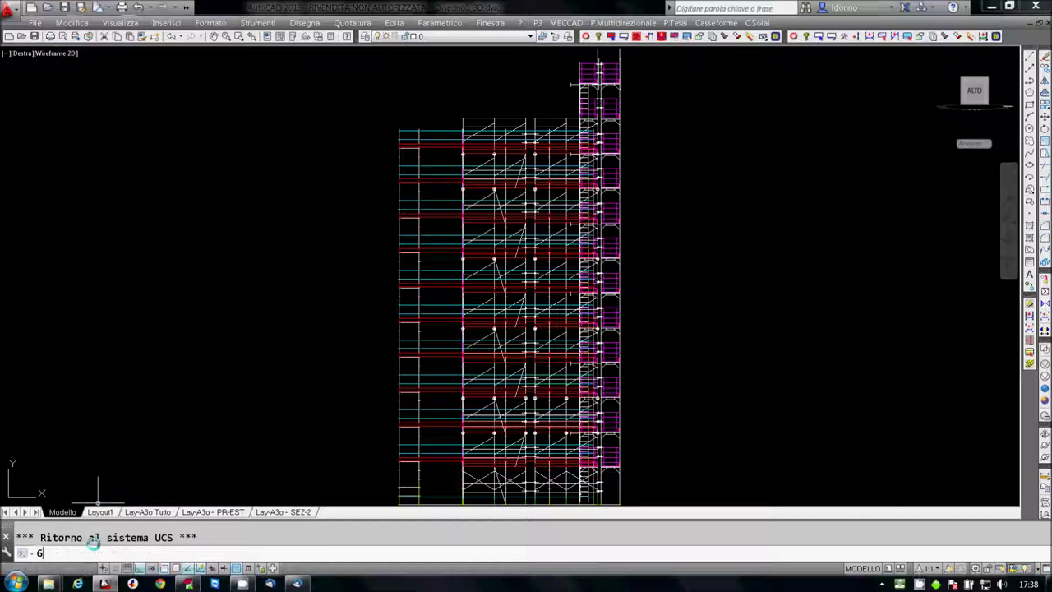
key(ctrl+z)
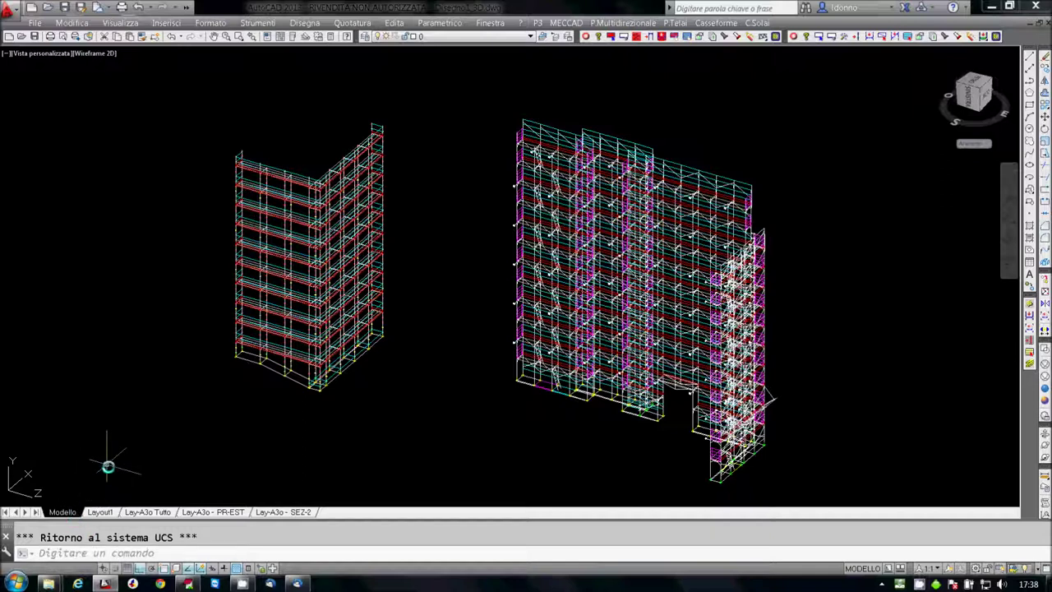
text(3)
Switch to the top plan view, then the 3D isometric view (6), dismissing the view commands menu
key(Return)
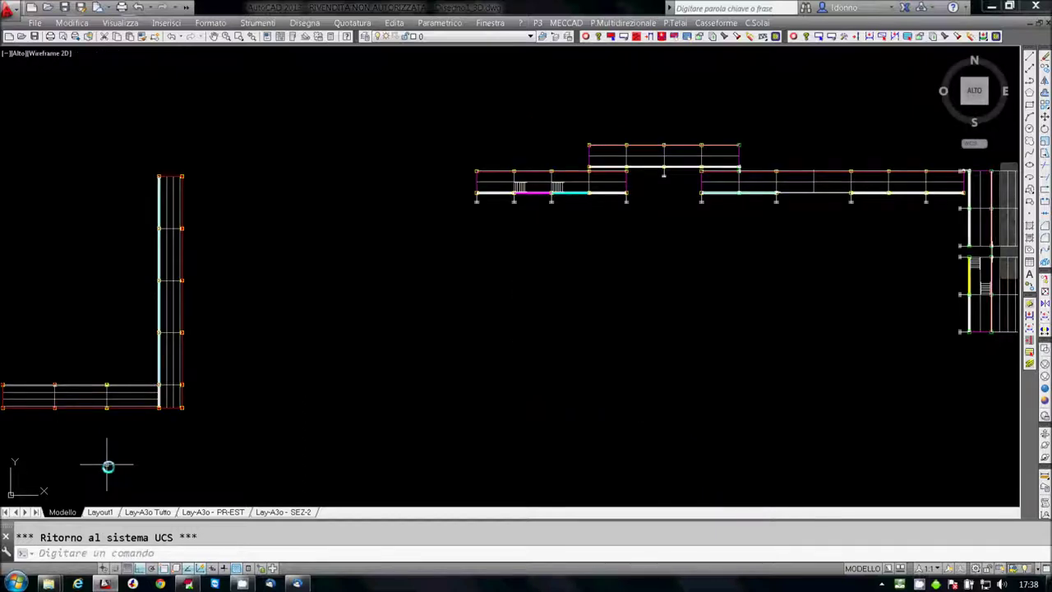
text(6)
key(Return)
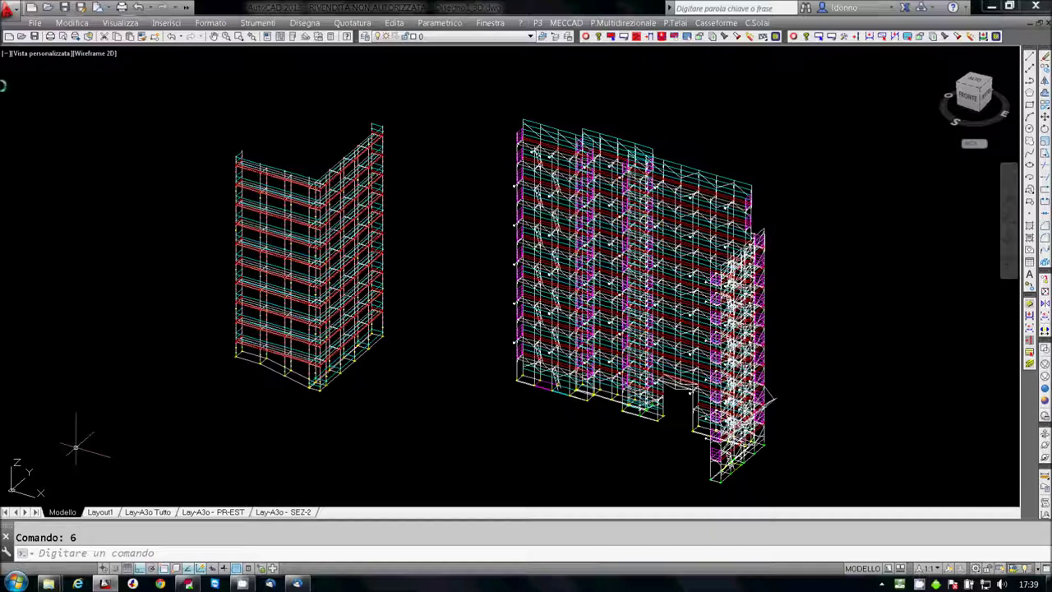
click(123, 23)
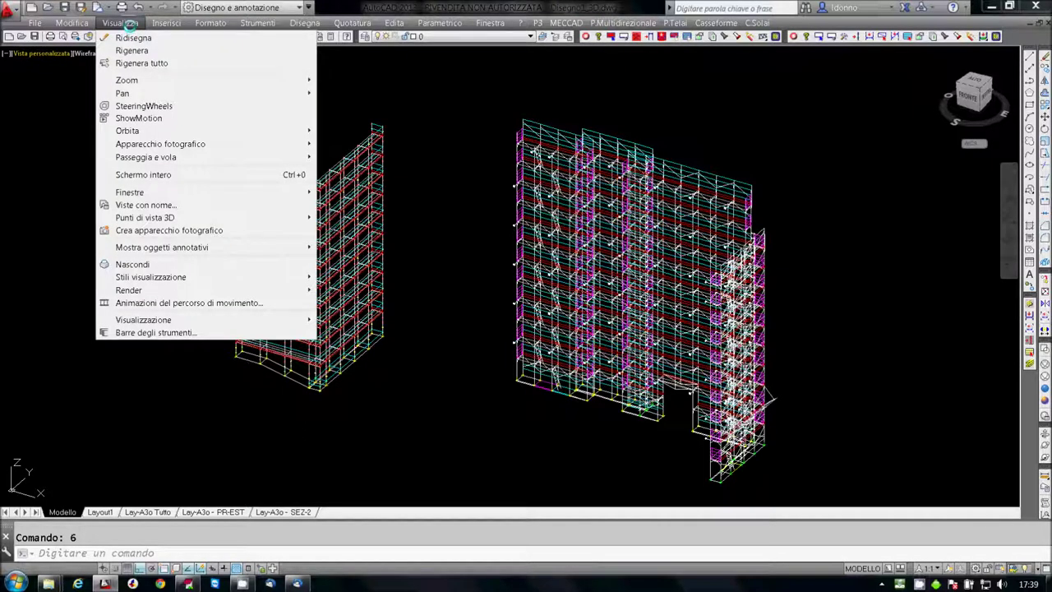
mouse_move(146, 217)
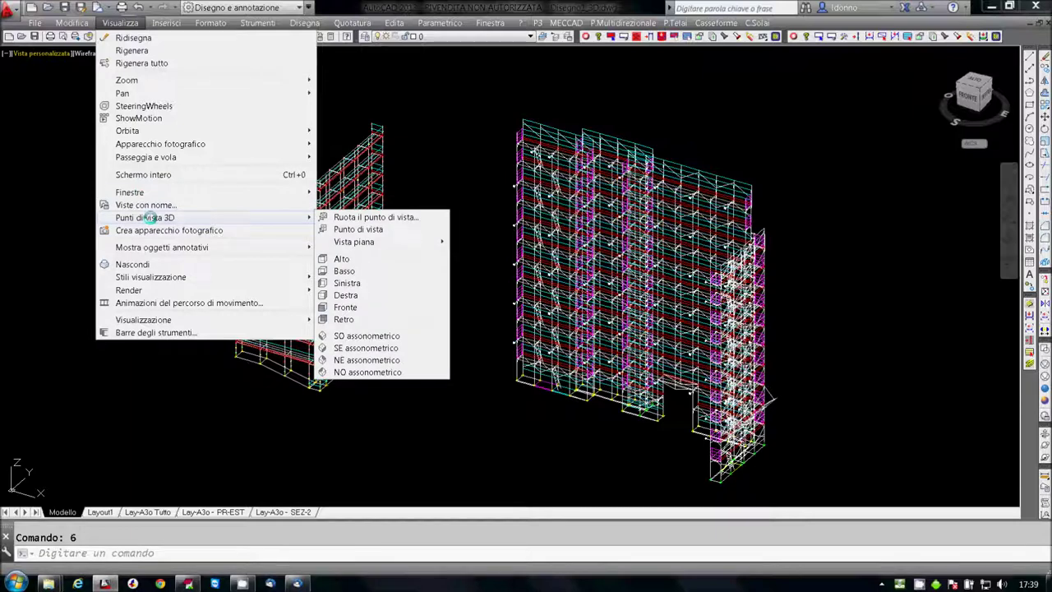
key(Escape)
key(Escape)
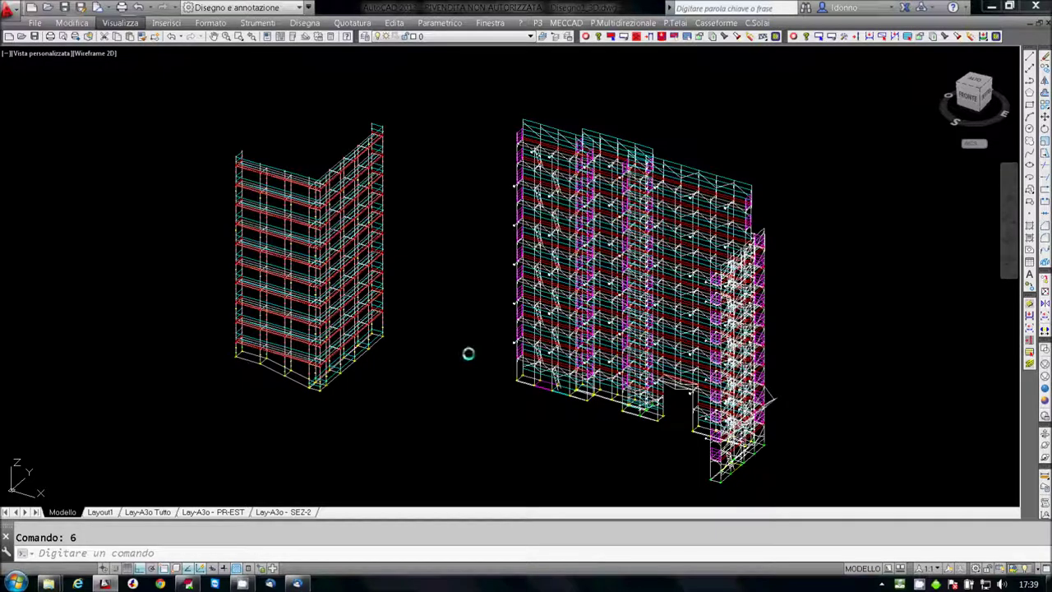
click(426, 381)
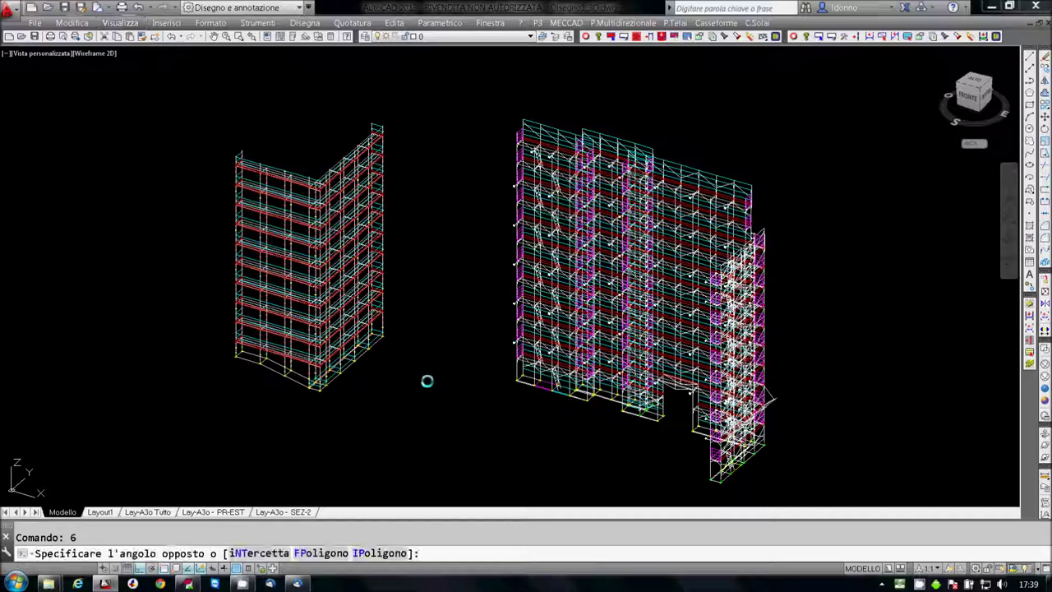
Hide the left scaffold's lower corner parts using command 7 and a crossing window
text(7)
key(Return)
click(425, 377)
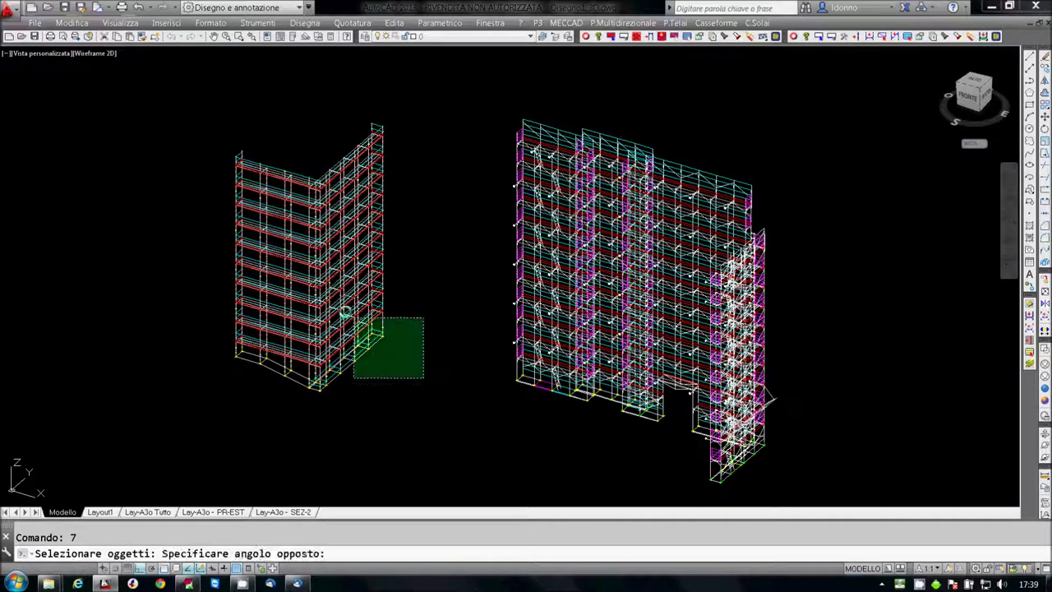
click(371, 335)
key(Return)
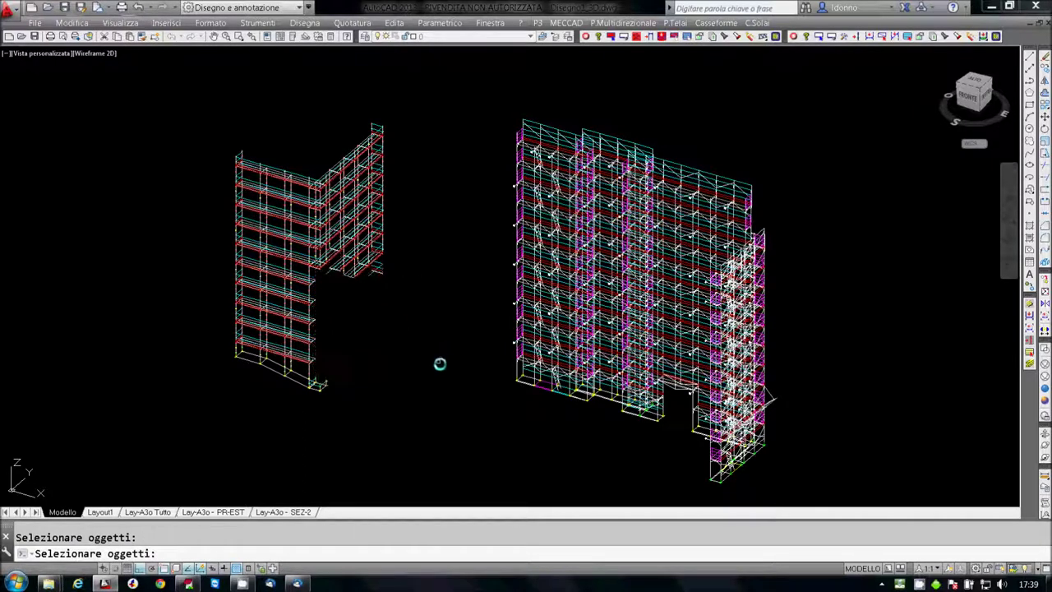
key(Return)
scroll(385, 306, up, 3)
scroll(387, 306, down, 3)
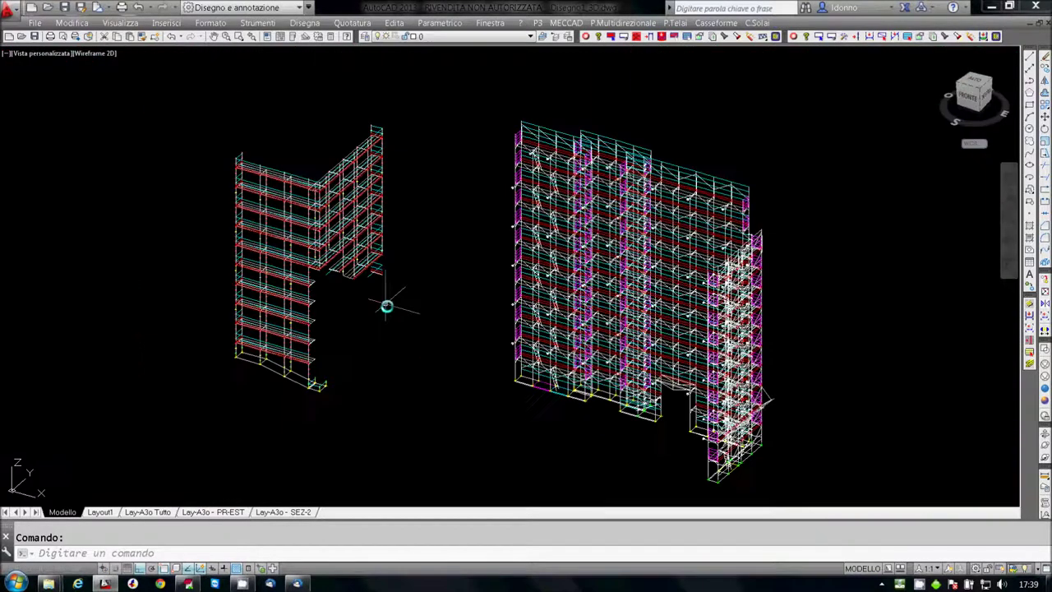
Regenerate the drawing display from the view commands menu
click(119, 23)
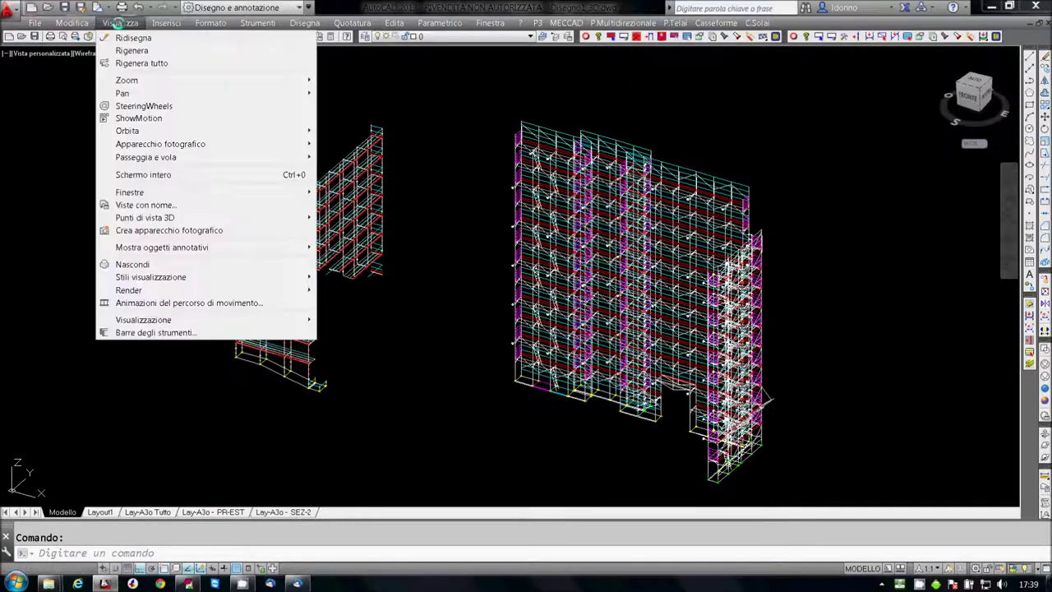
click(136, 43)
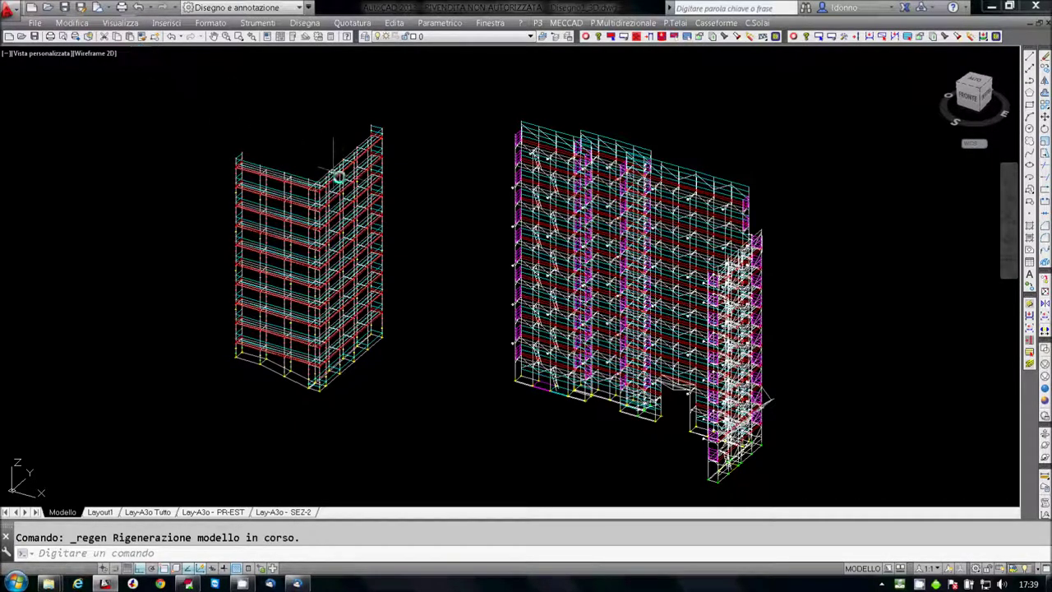
text(88)
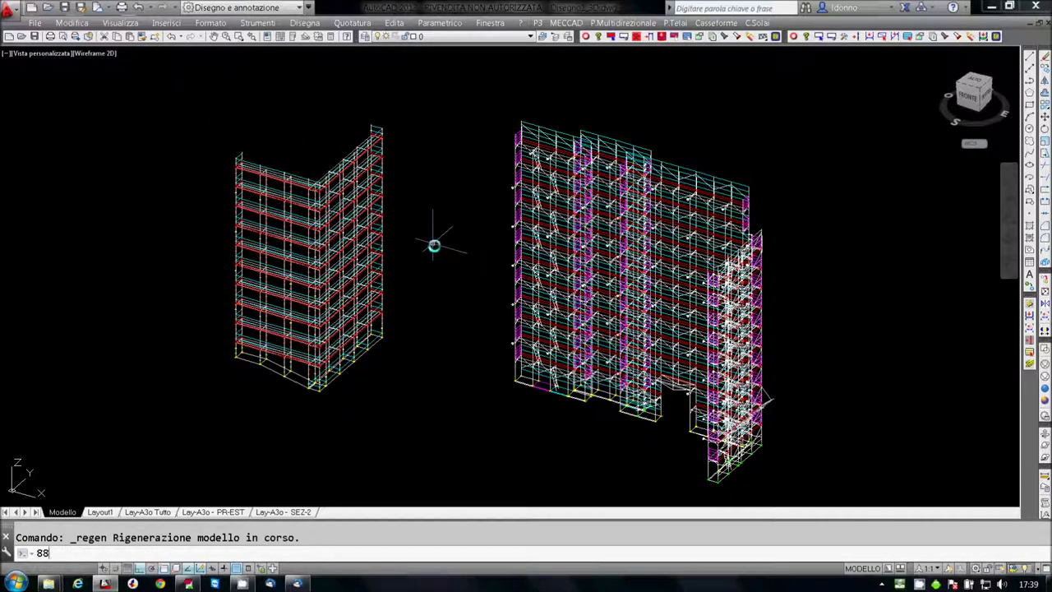
key(Return)
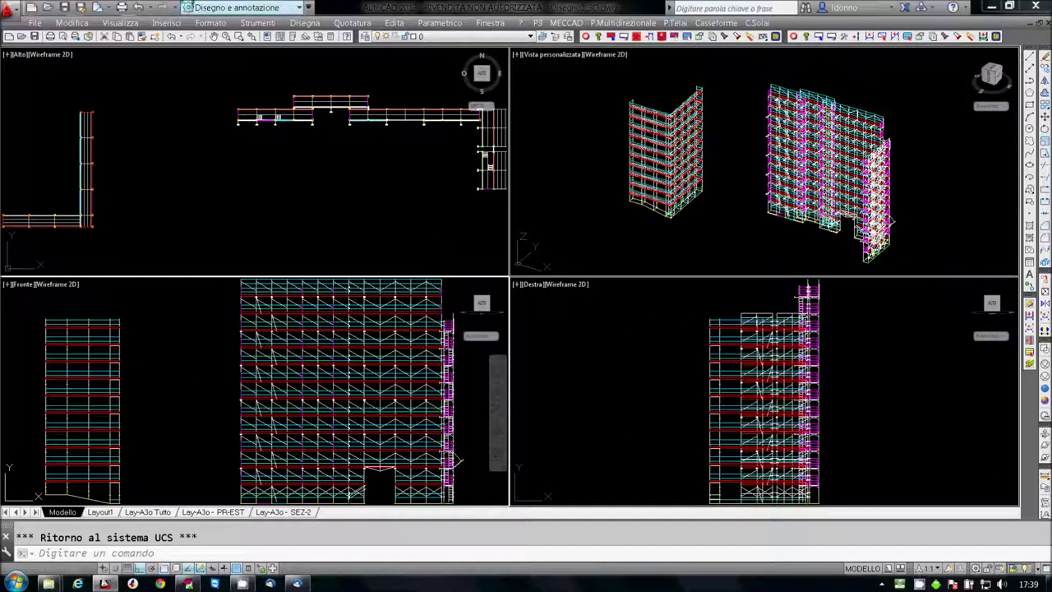
click(125, 23)
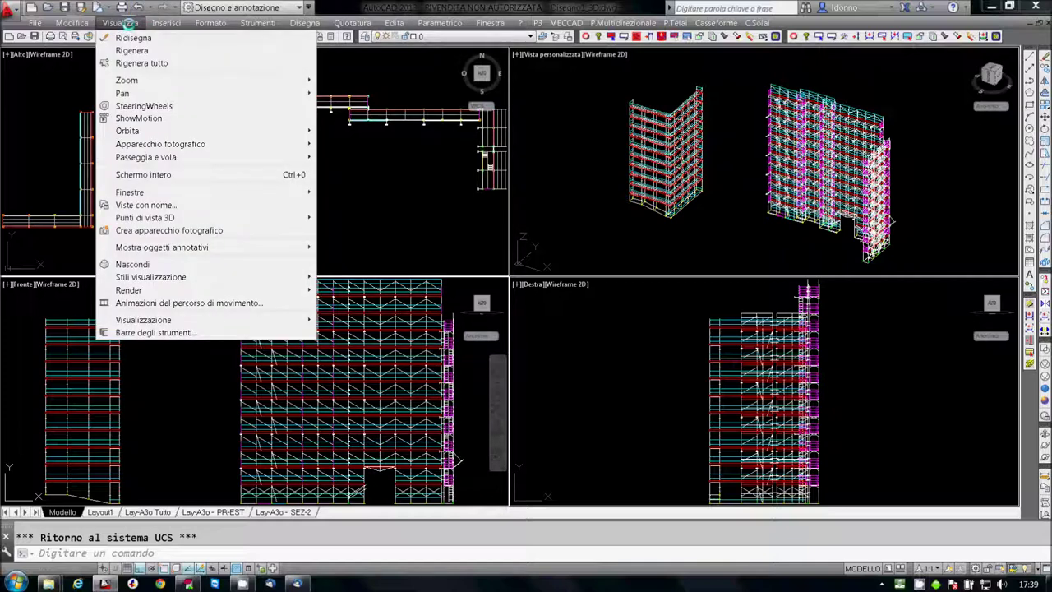
mouse_move(130, 192)
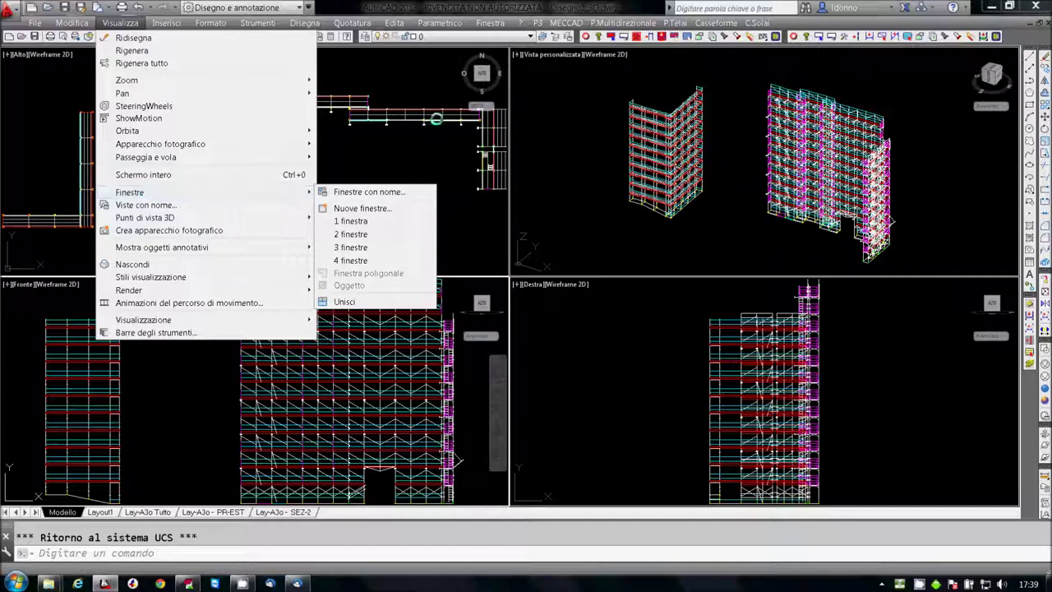
click(604, 142)
click(372, 194)
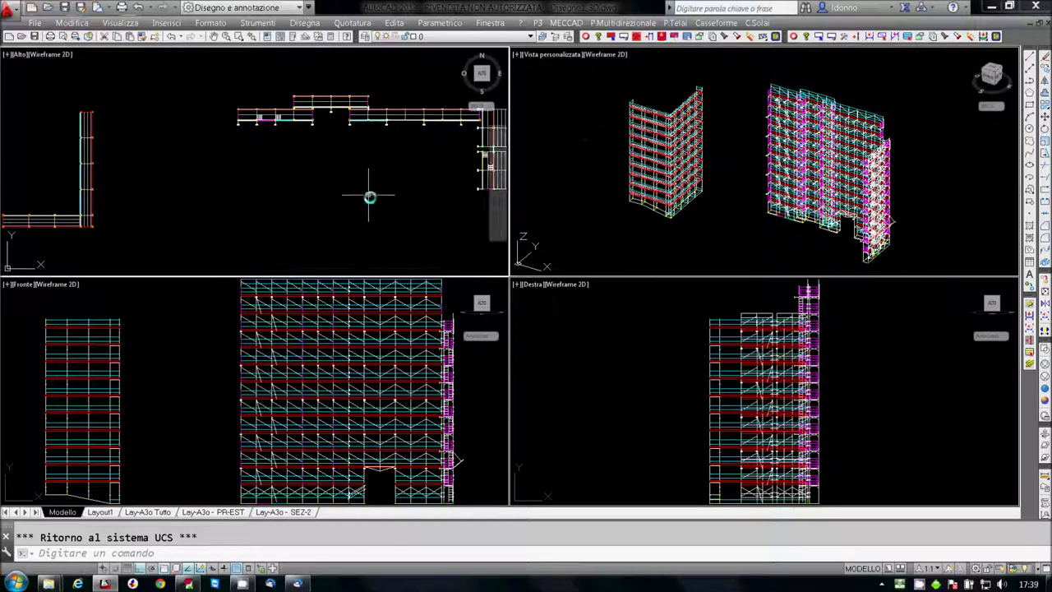
click(190, 321)
click(280, 193)
click(580, 202)
click(582, 312)
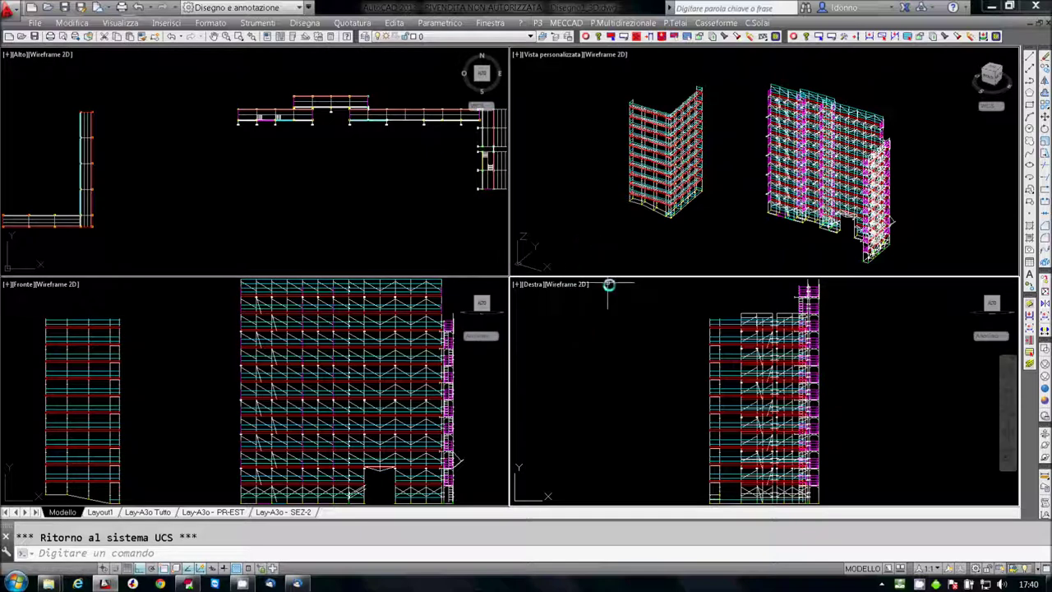
click(595, 240)
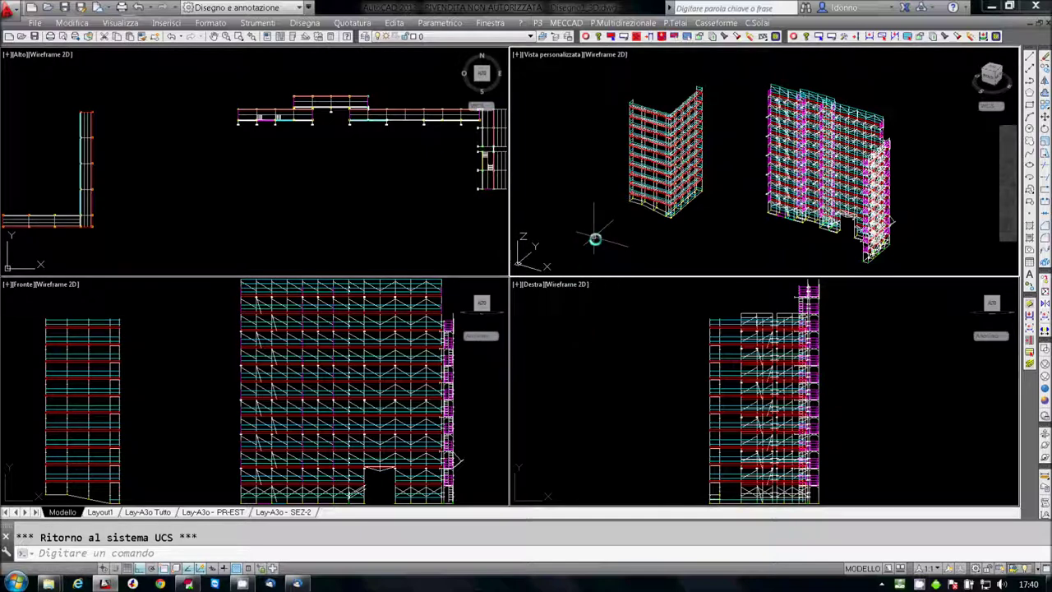
text(9)
key(Return)
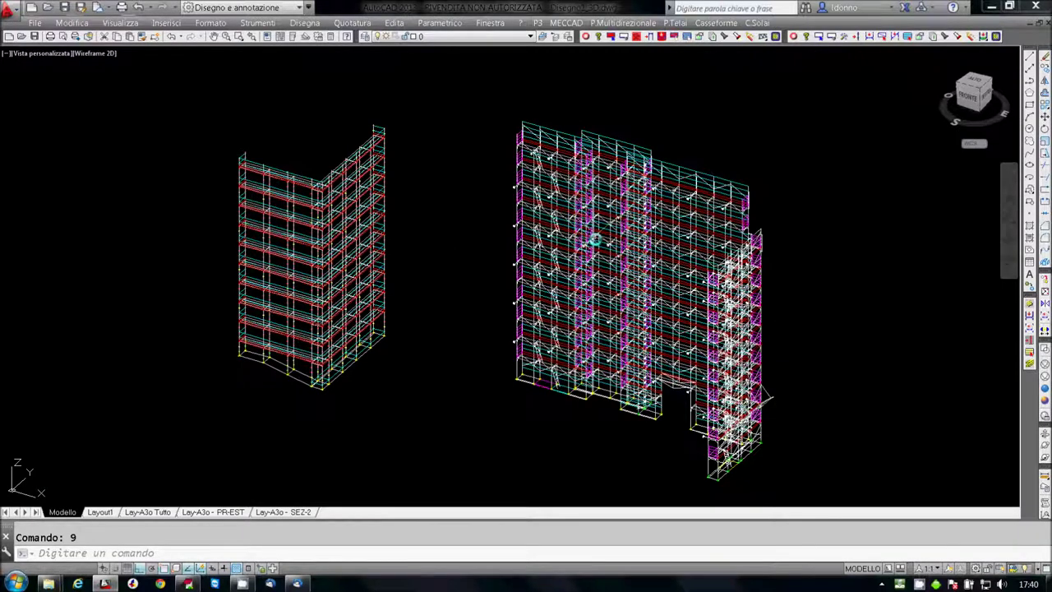
text(0)
key(Return)
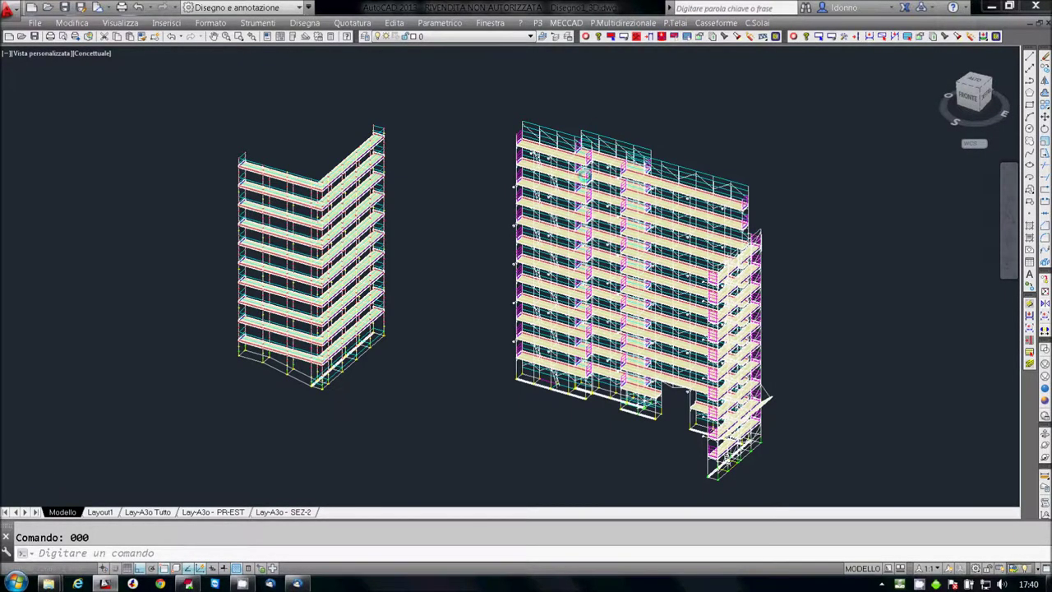
scroll(586, 177, up, 3)
scroll(583, 179, up, 2)
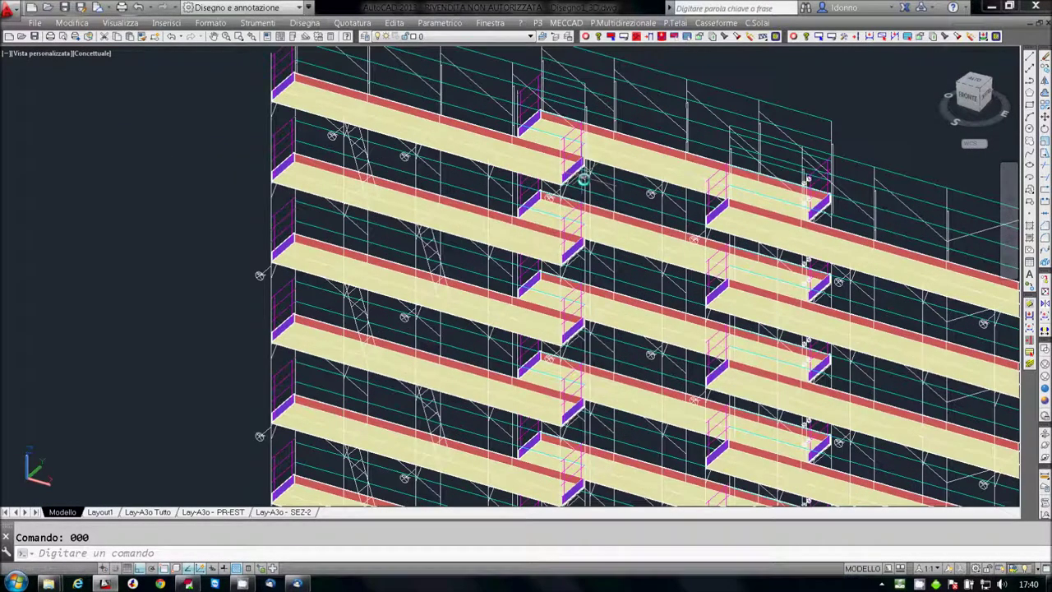
text(0)
key(Return)
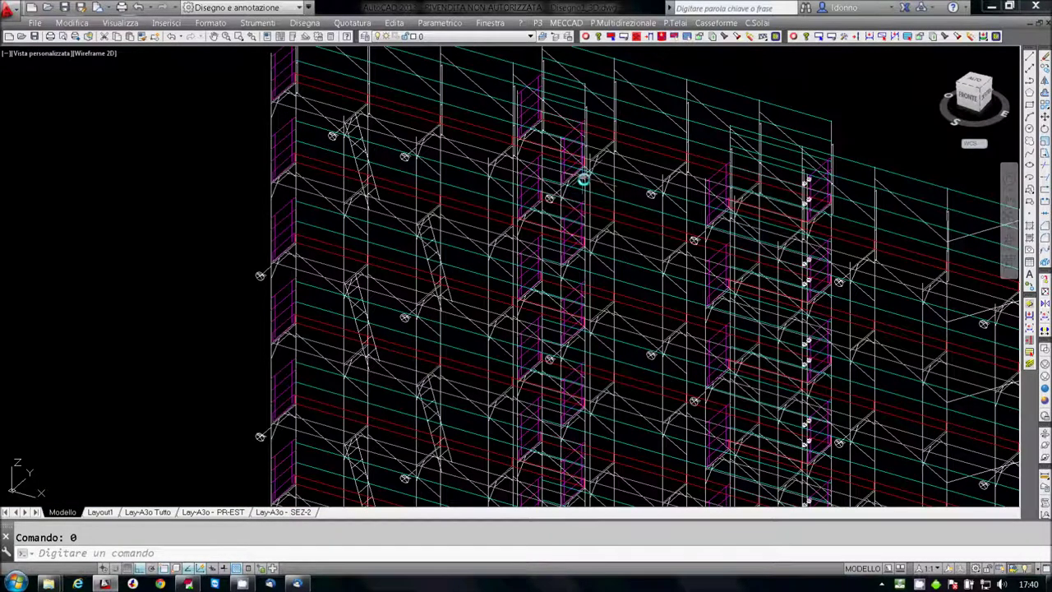
text(00)
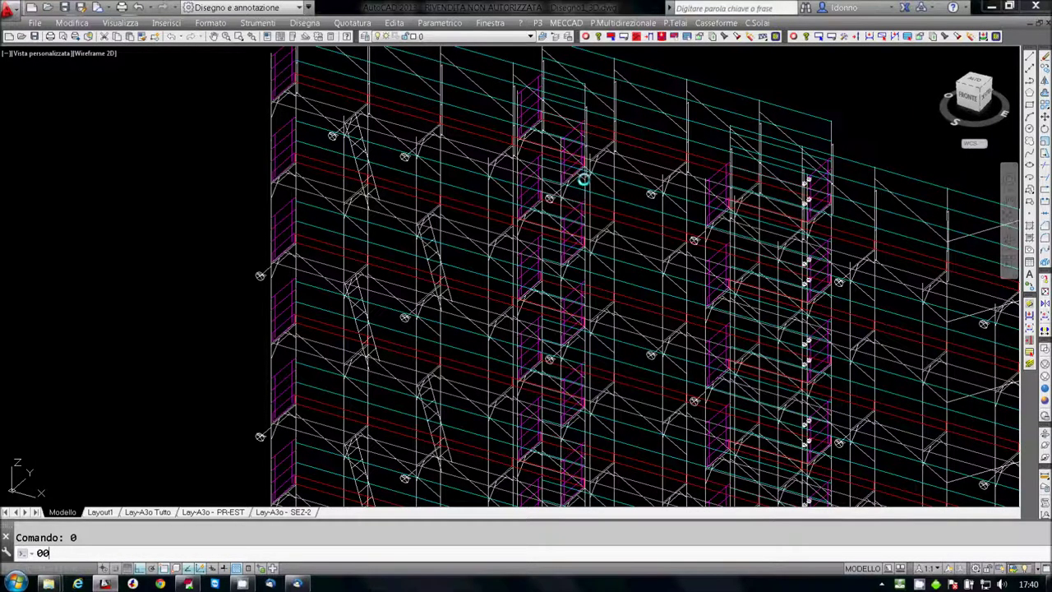
key(Return)
text(0)
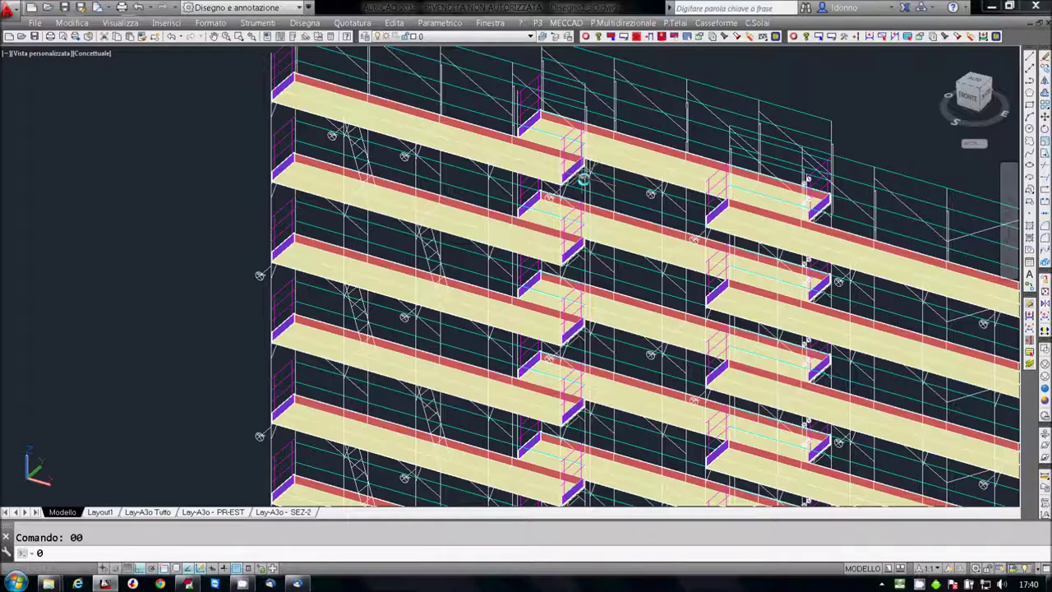
key(Return)
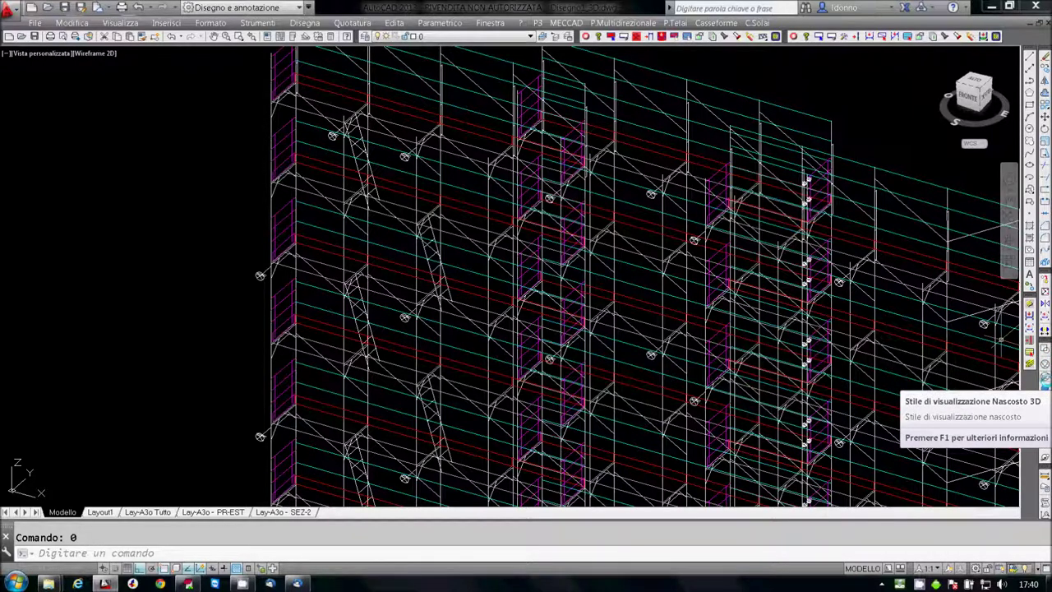
scroll(717, 265, down, 5)
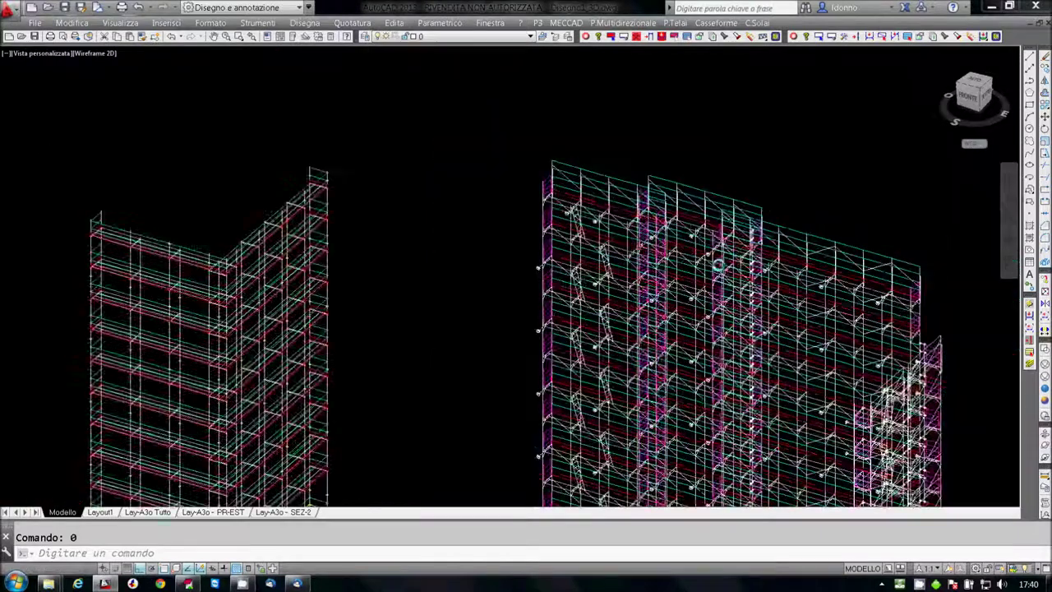
Pan the model and switch to the top plan view (3)
scroll(718, 264, down, 2)
middle_drag(808, 266, 709, 204)
text(3)
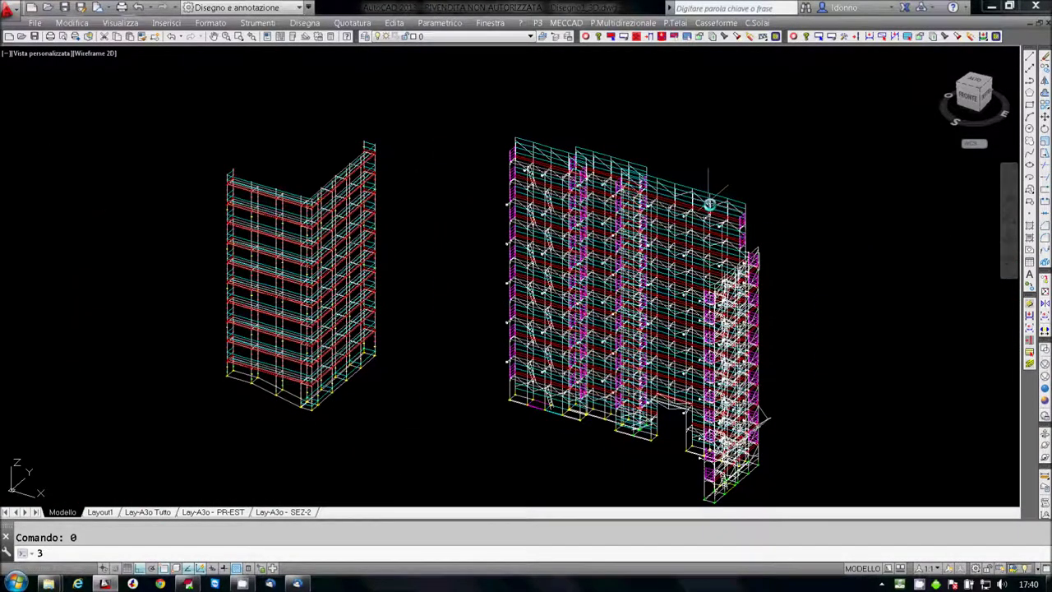
key(Return)
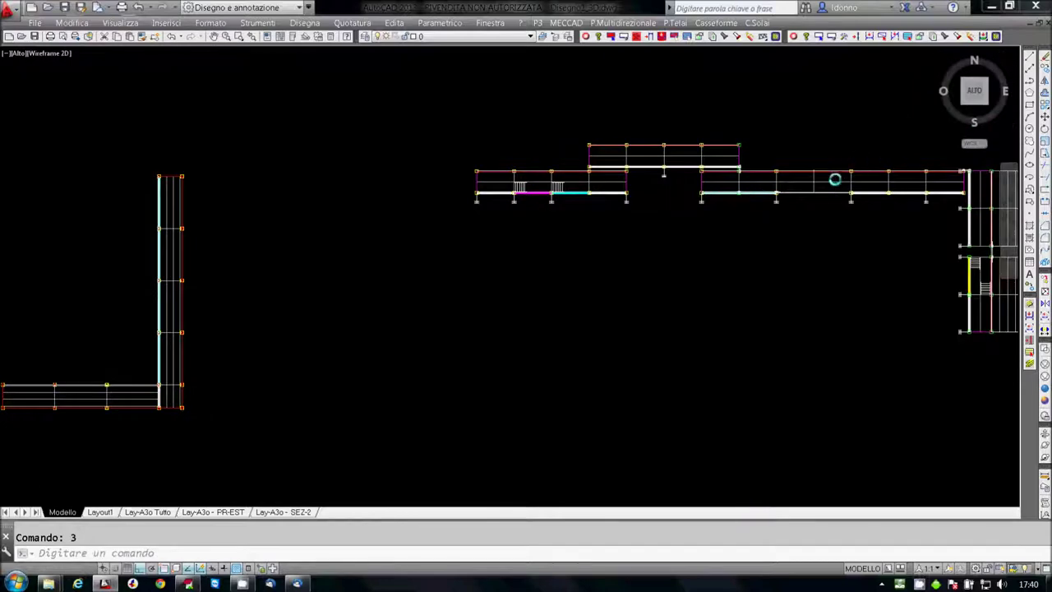
scroll(791, 220, down, 2)
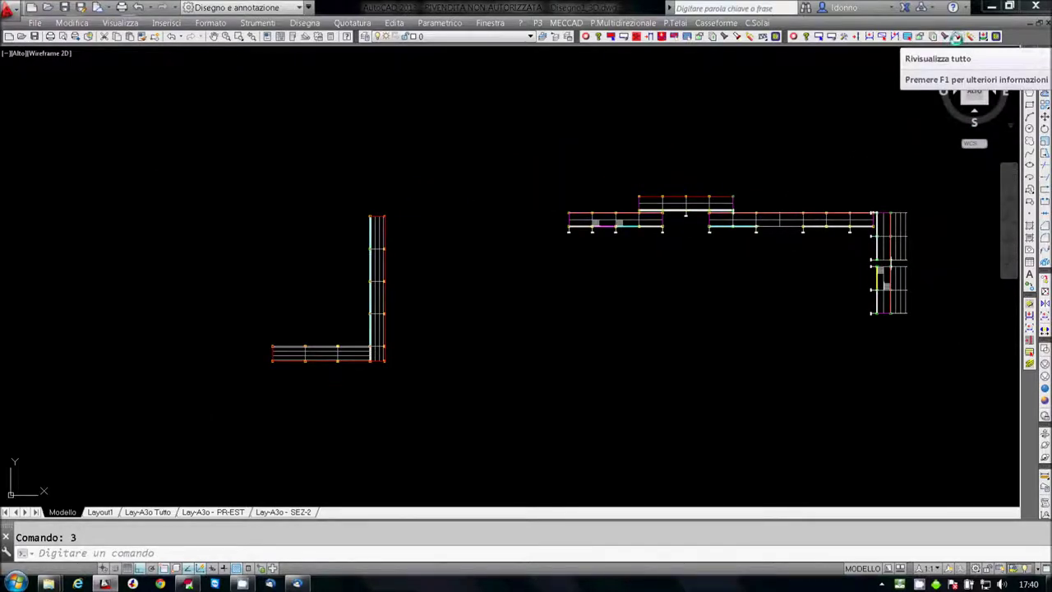
Hide the whole L-shaped scaffold as MEC CAD view 'Vista m', then return to isometric (6)
click(948, 39)
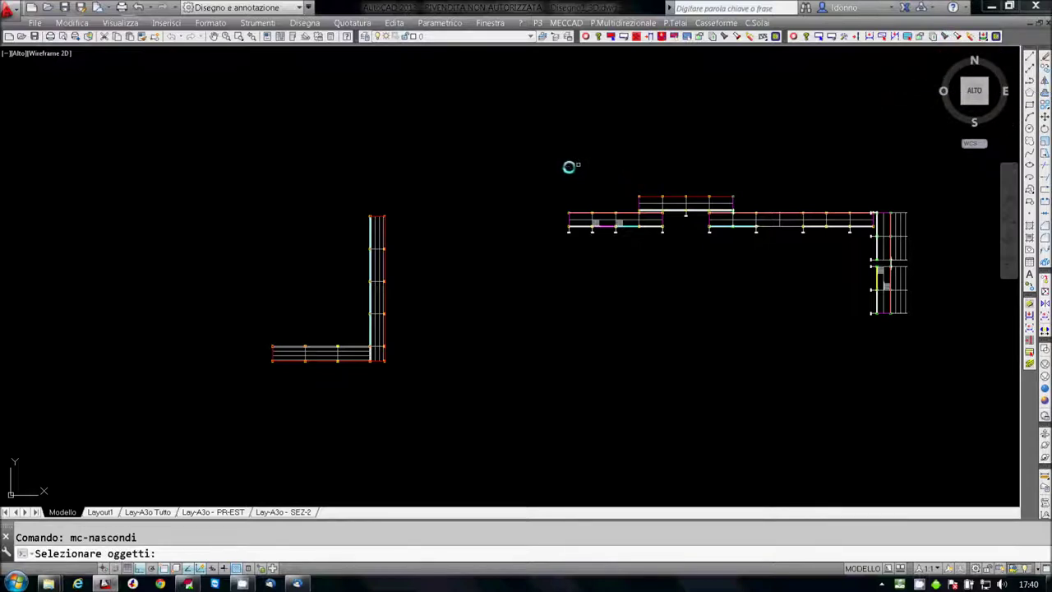
click(205, 157)
click(453, 412)
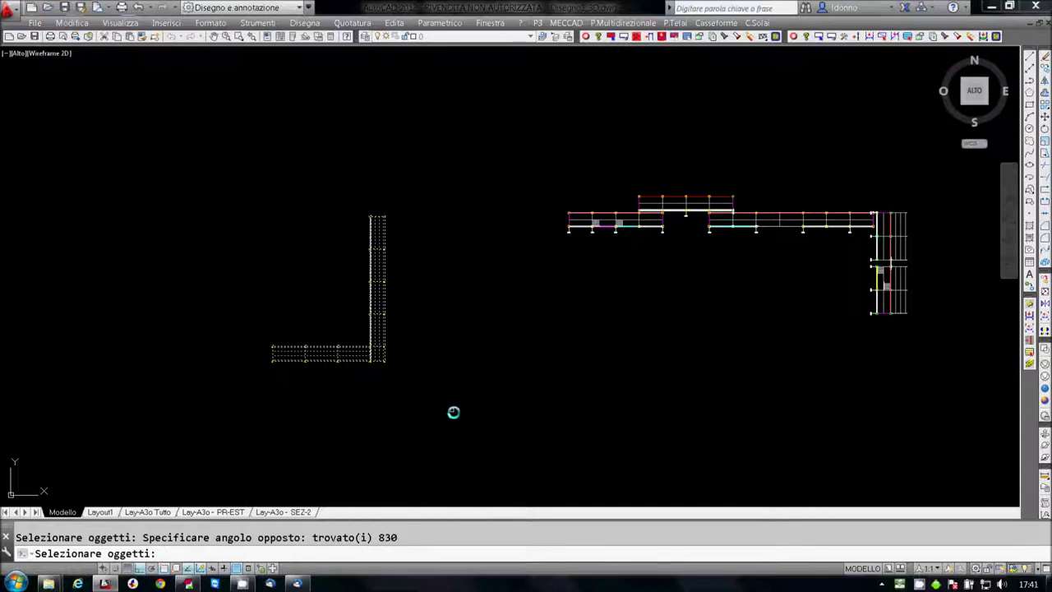
key(Return)
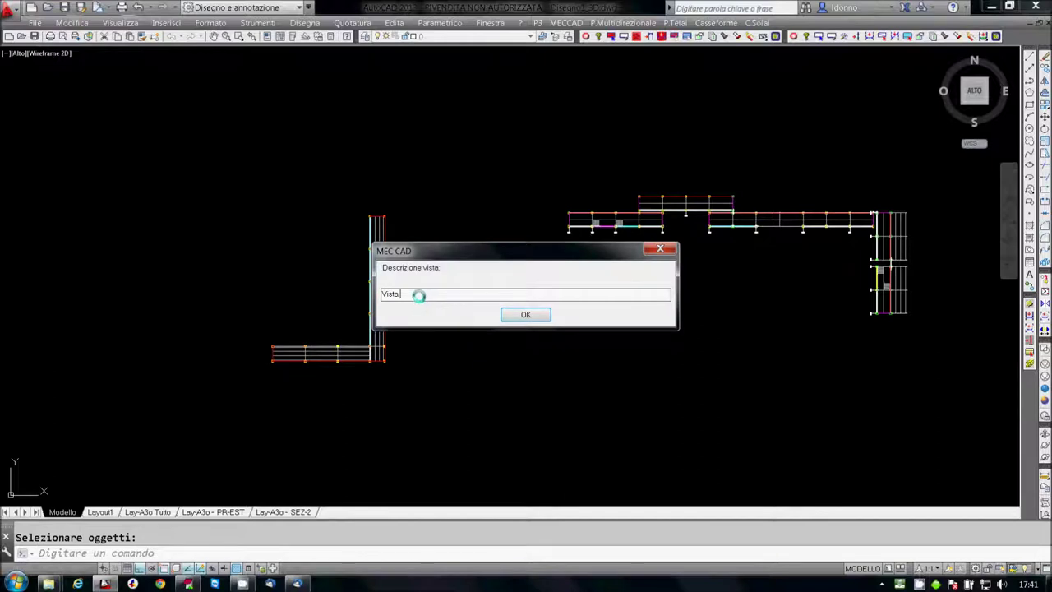
double_click(393, 293)
click(416, 294)
text(multidir)
click(509, 315)
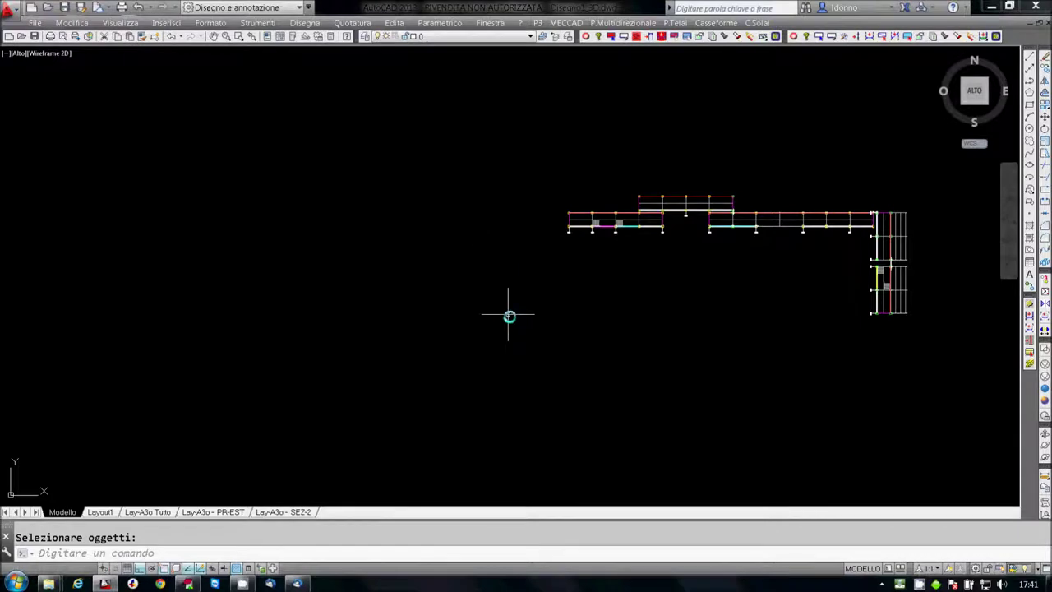
text(6)
key(Return)
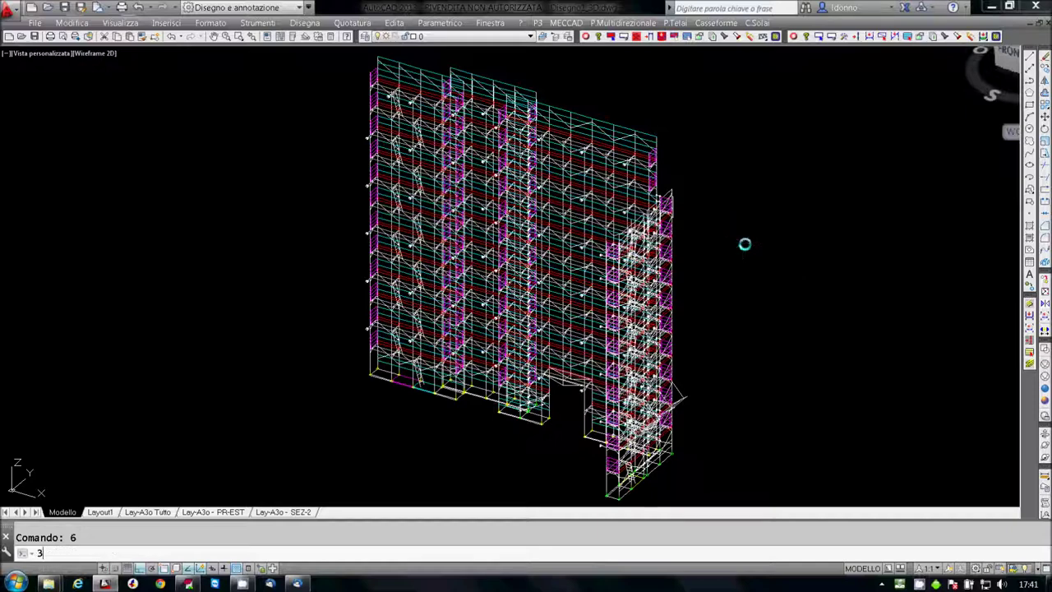
In the top plan view, select the horizontal facade and its corner pieces for hiding
text(3)
key(Return)
scroll(770, 240, down, 2)
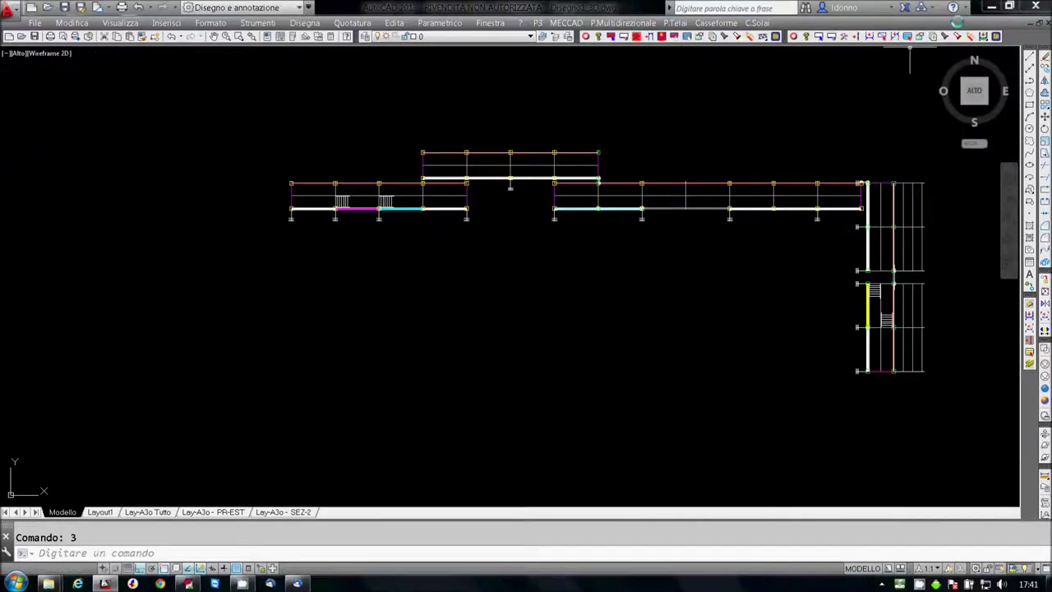
click(947, 36)
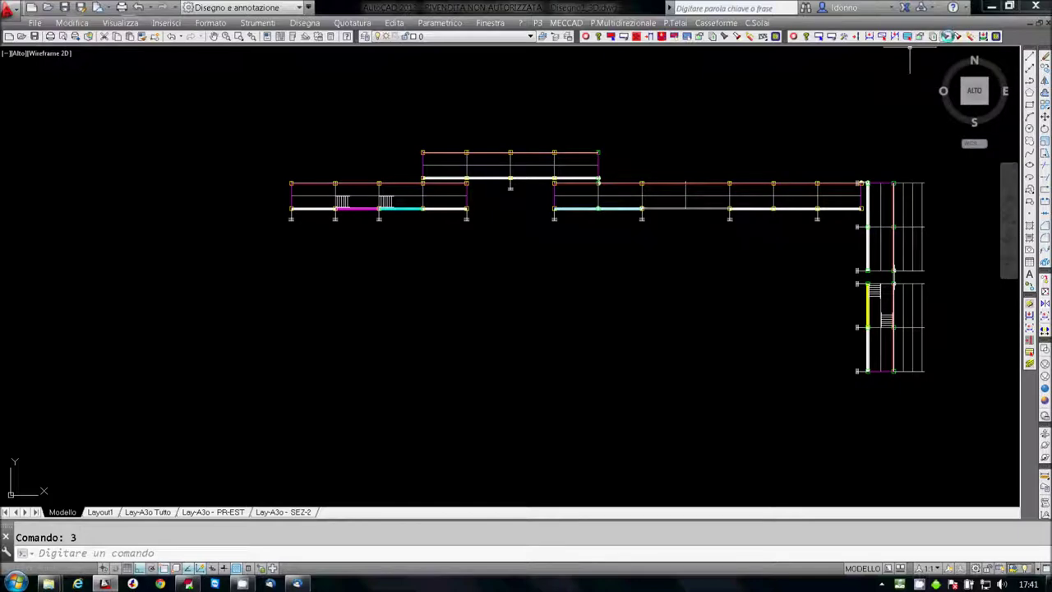
click(220, 95)
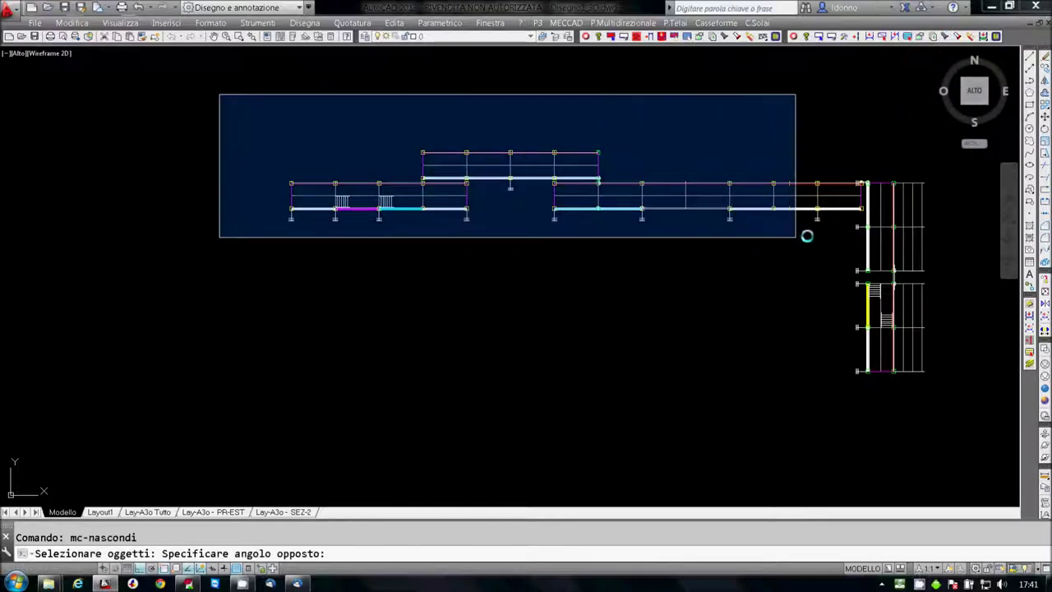
click(846, 240)
scroll(867, 214, up, 5)
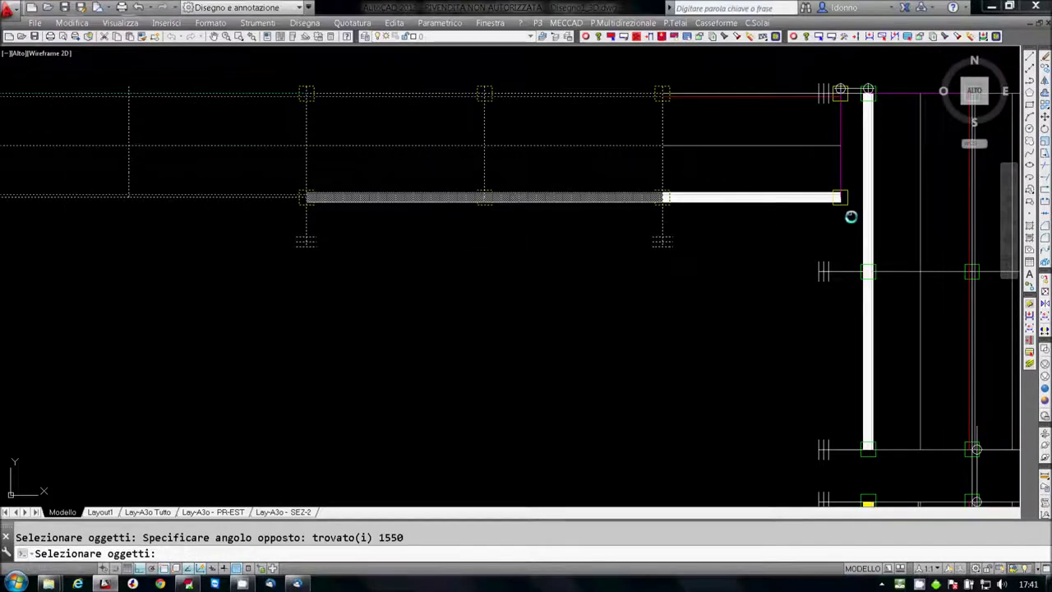
click(848, 231)
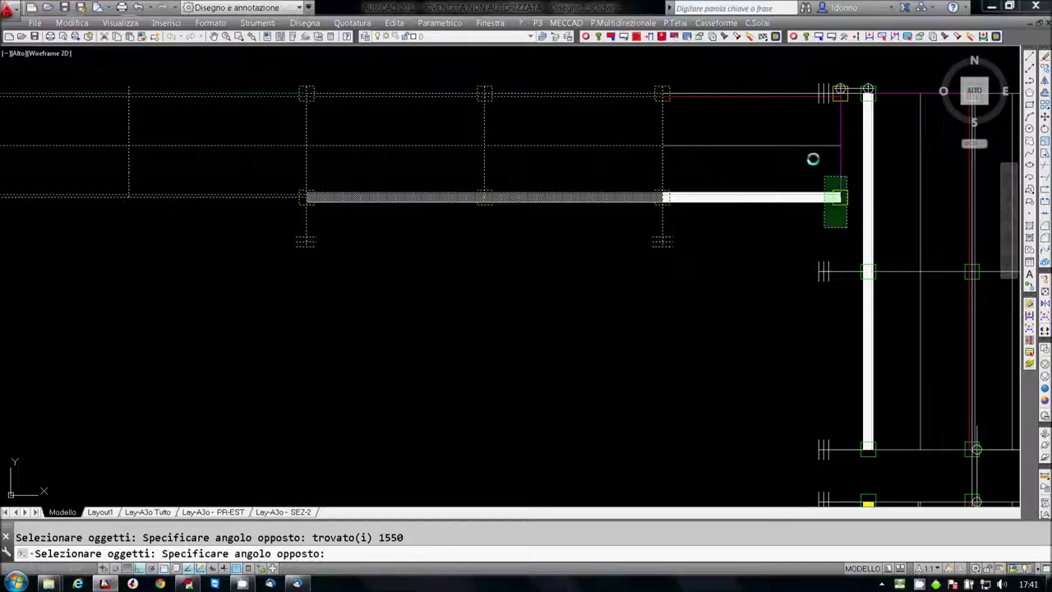
click(696, 62)
key(Return)
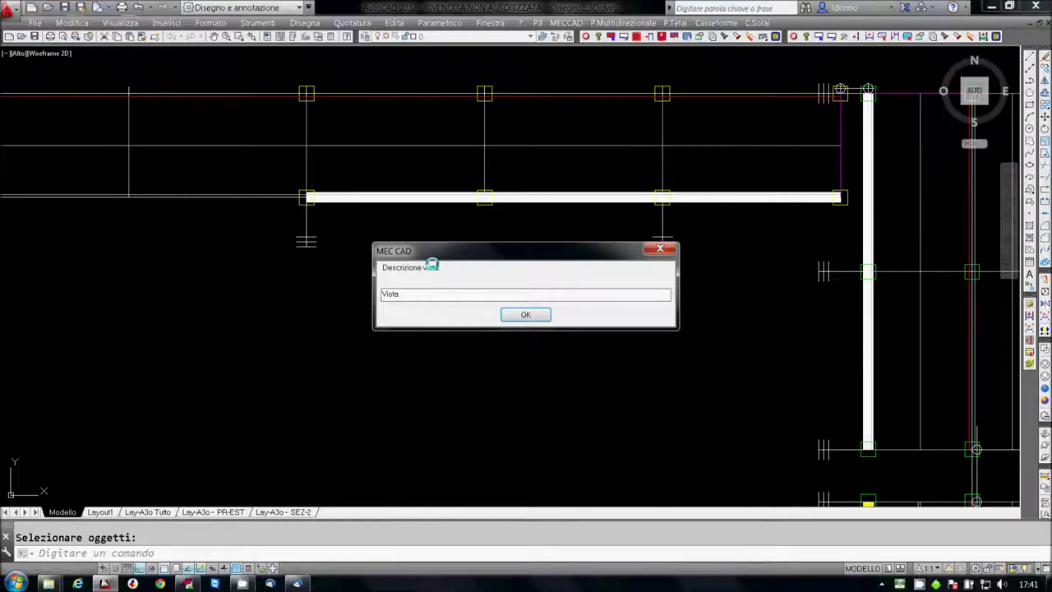
Save the hidden state as view 'Vista nord' and switch to the 3D view (6)
text(nord)
click(527, 314)
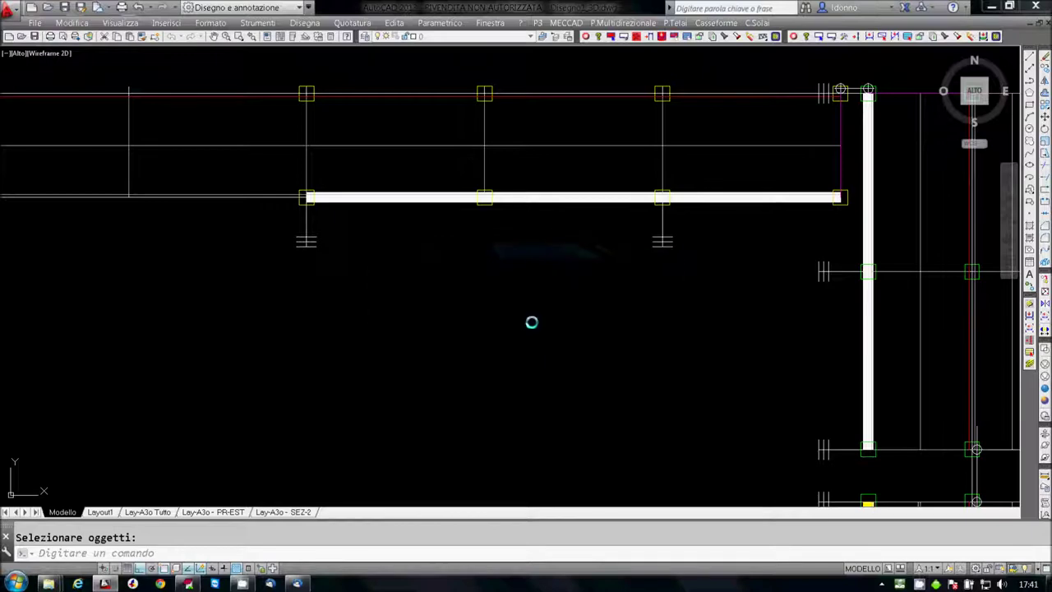
text(6)
key(Return)
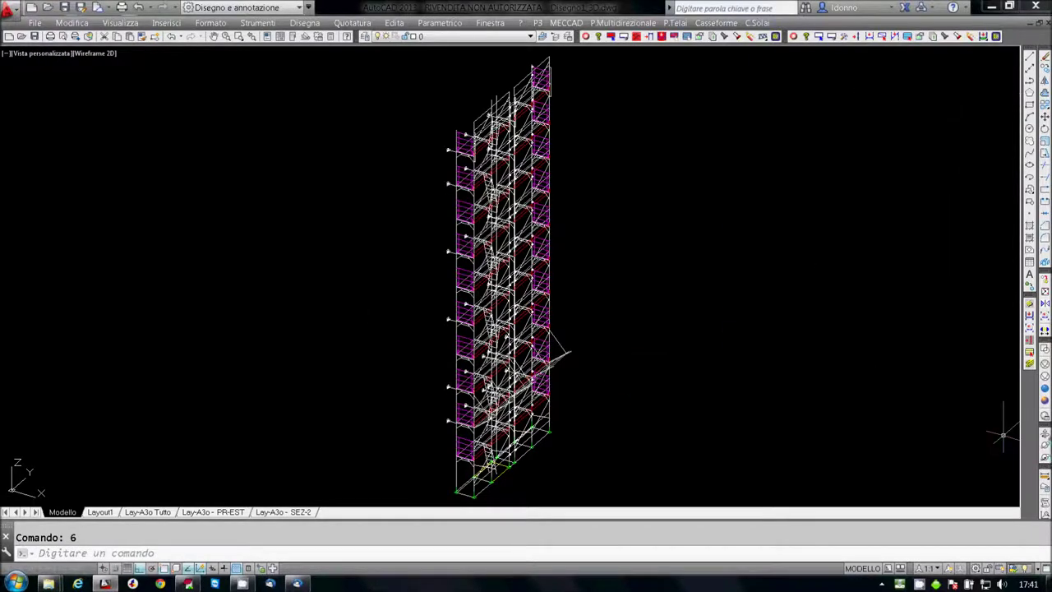
Free-orbit and zoom the remaining tower to a near-front view, then exit the orbit
click(1045, 445)
drag(599, 364, 538, 349)
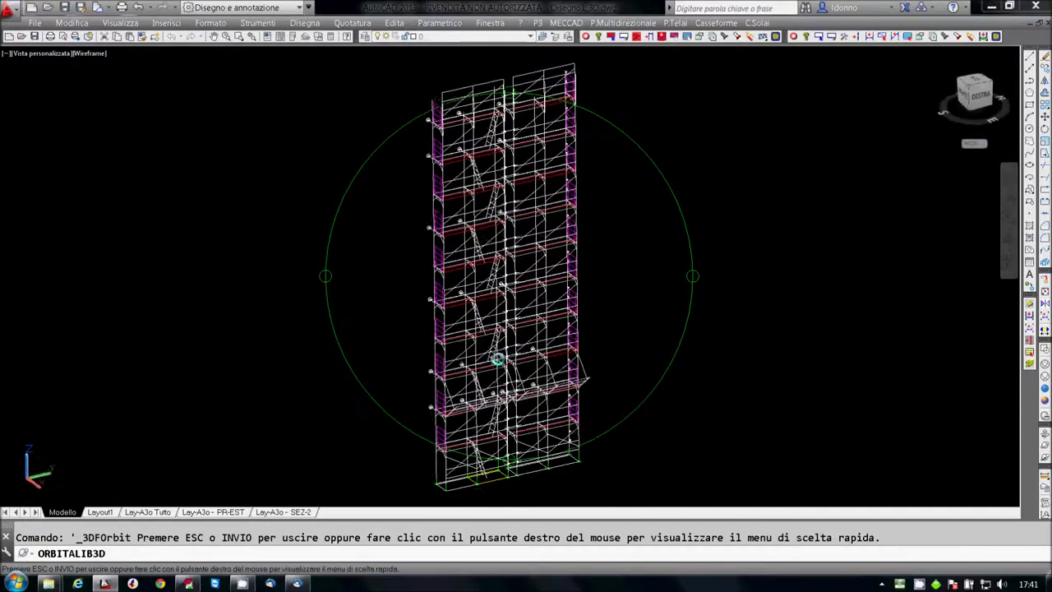
scroll(517, 312, up, 2)
scroll(517, 312, up, 1)
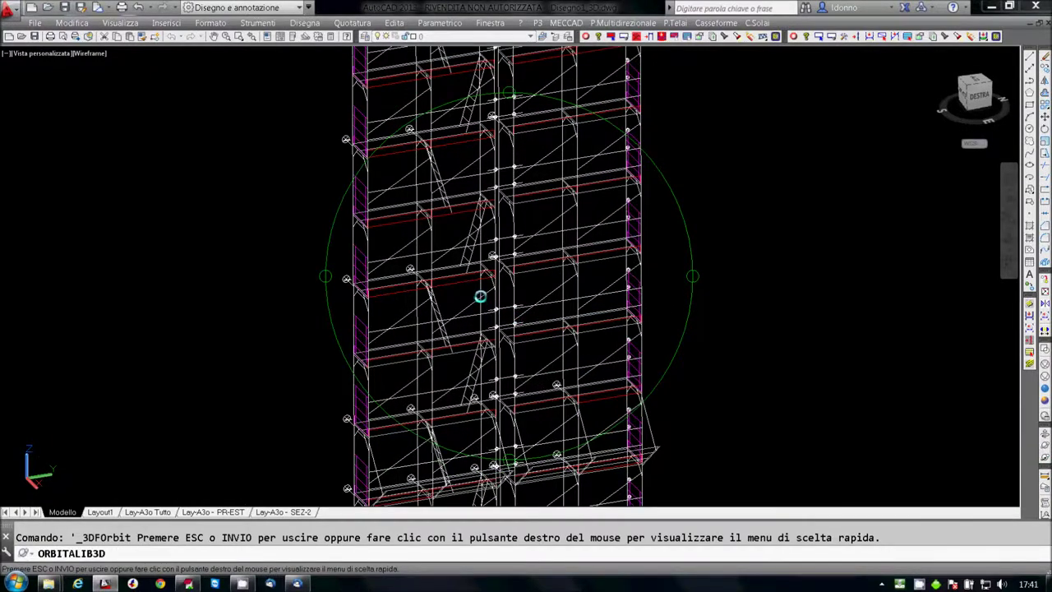
scroll(480, 299, down, 1)
scroll(481, 300, down, 2)
scroll(481, 299, down, 1)
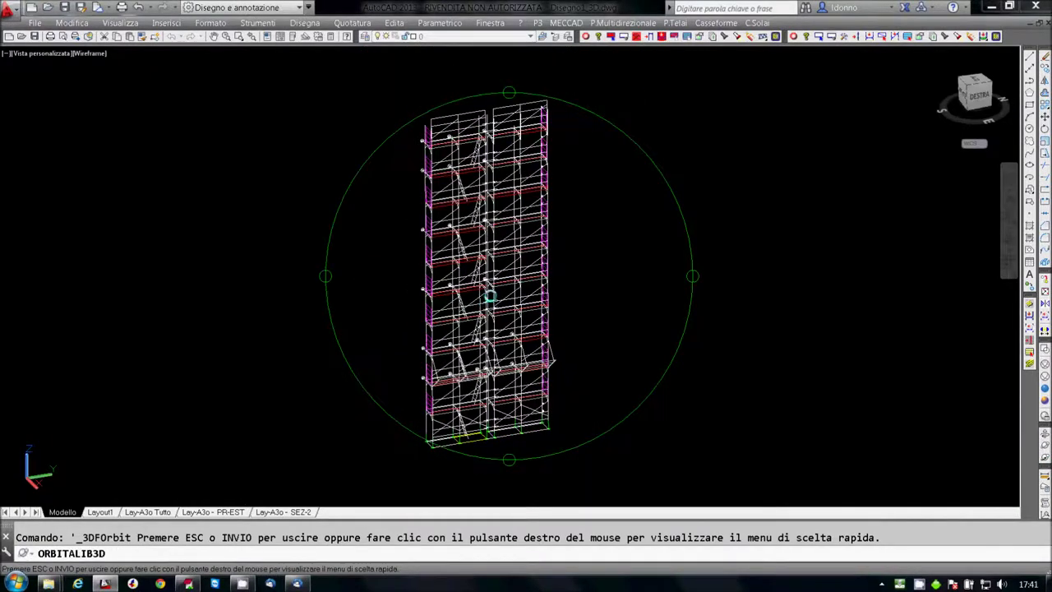
right_click(582, 270)
key(Escape)
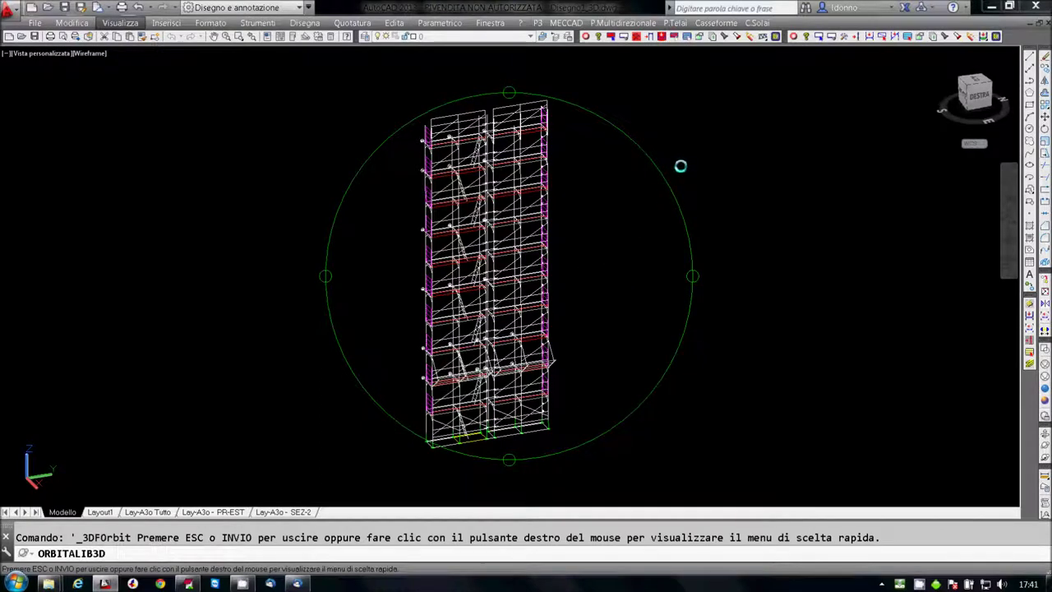
right_click(721, 170)
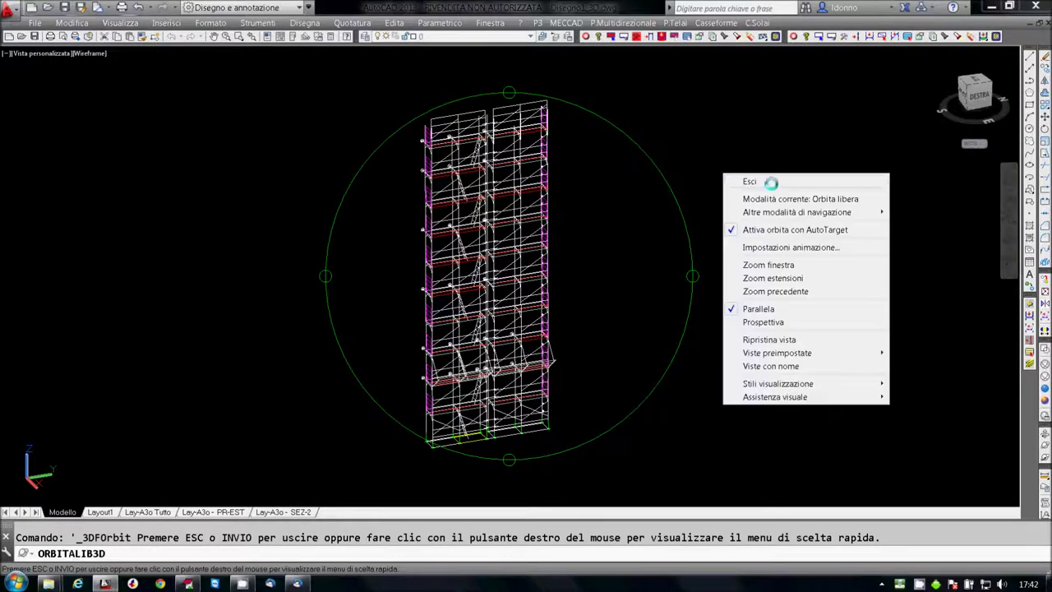
click(770, 178)
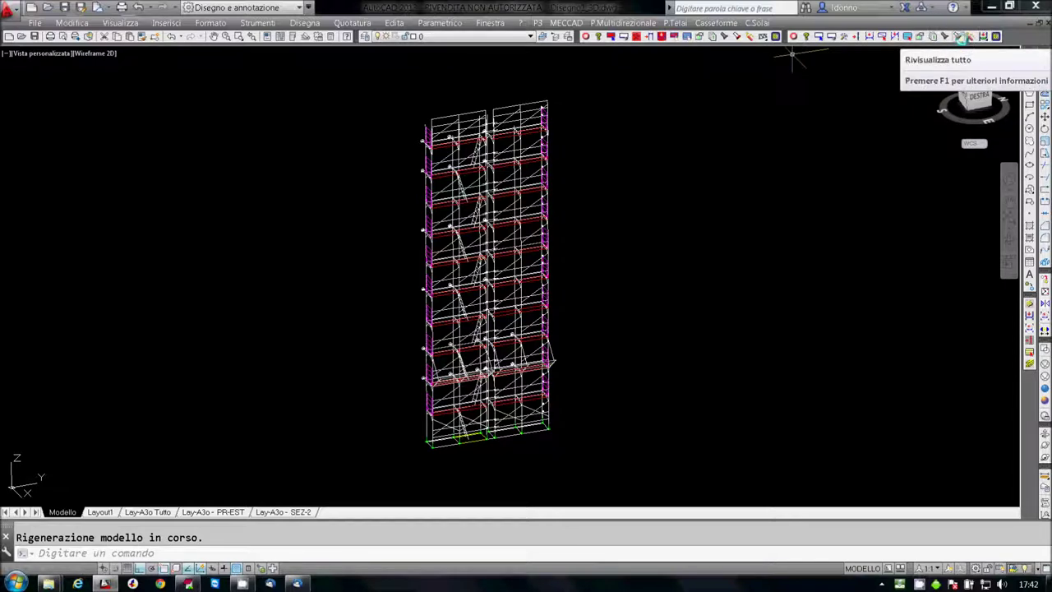
Restore the parts hidden in VISTA MULTIDIR with the MEC CAD show-objects tool
click(960, 38)
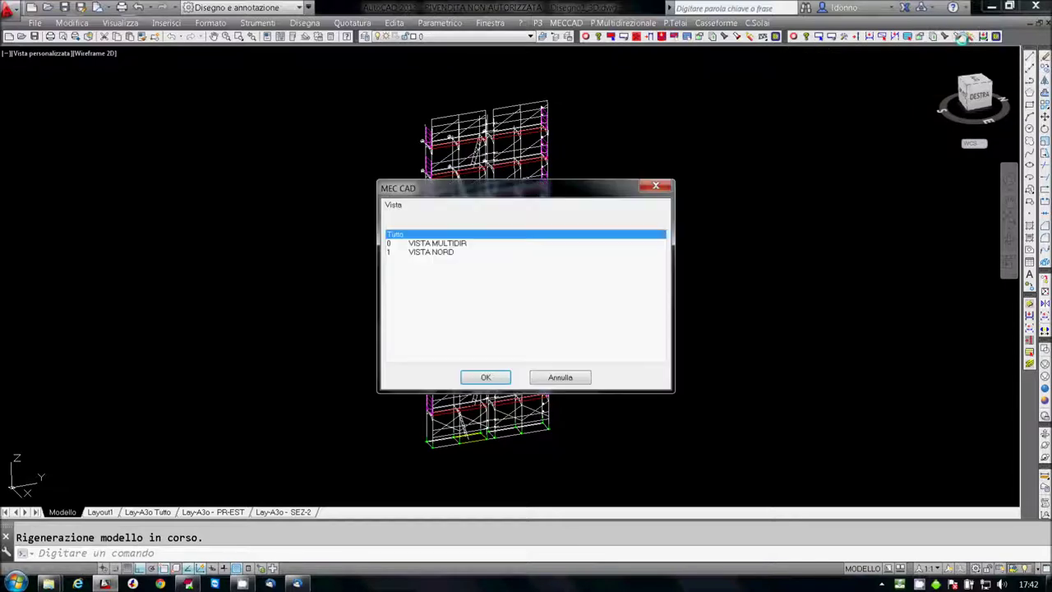
click(452, 243)
click(448, 251)
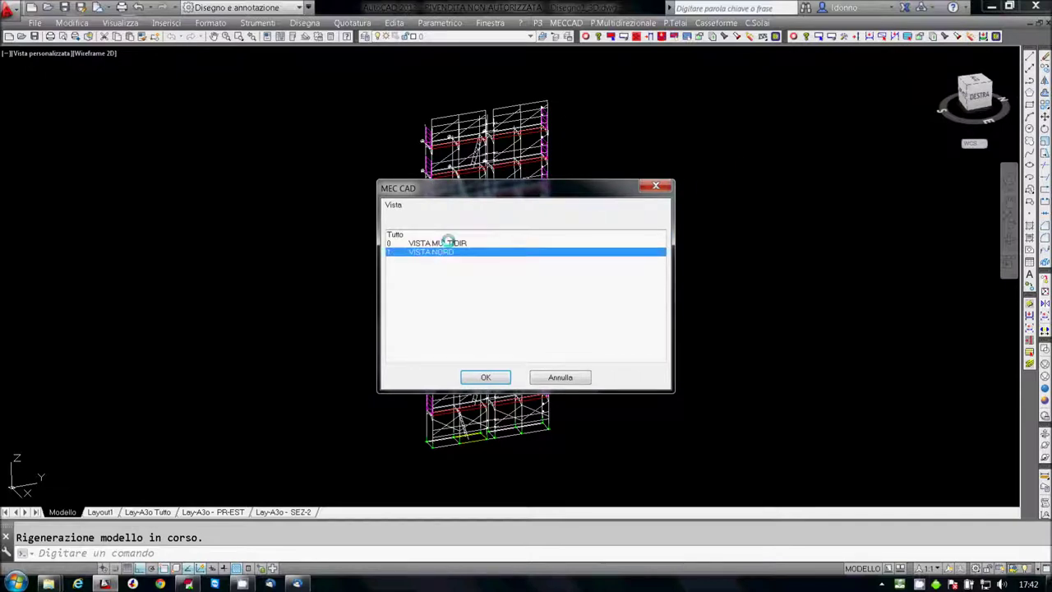
click(448, 241)
click(448, 253)
click(450, 243)
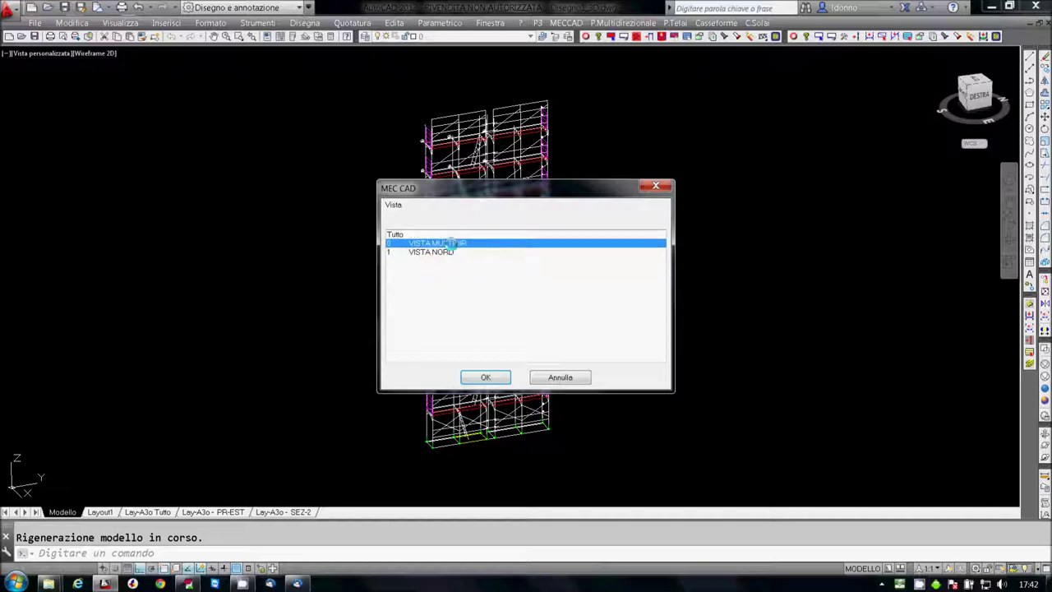
click(483, 377)
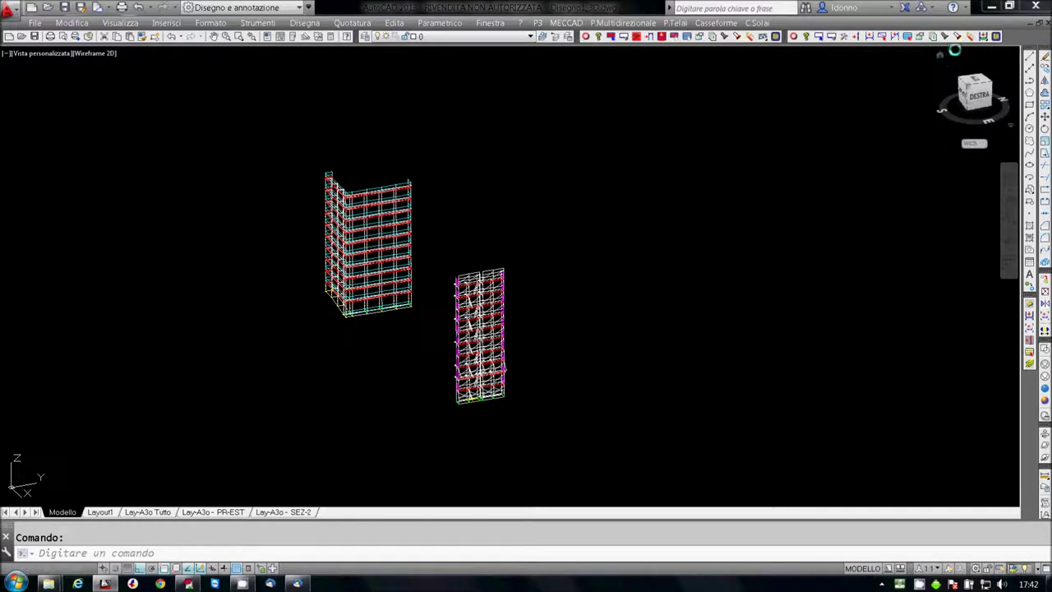
Show all scaffolding with the Tutto entry and zoom in on the model
click(963, 36)
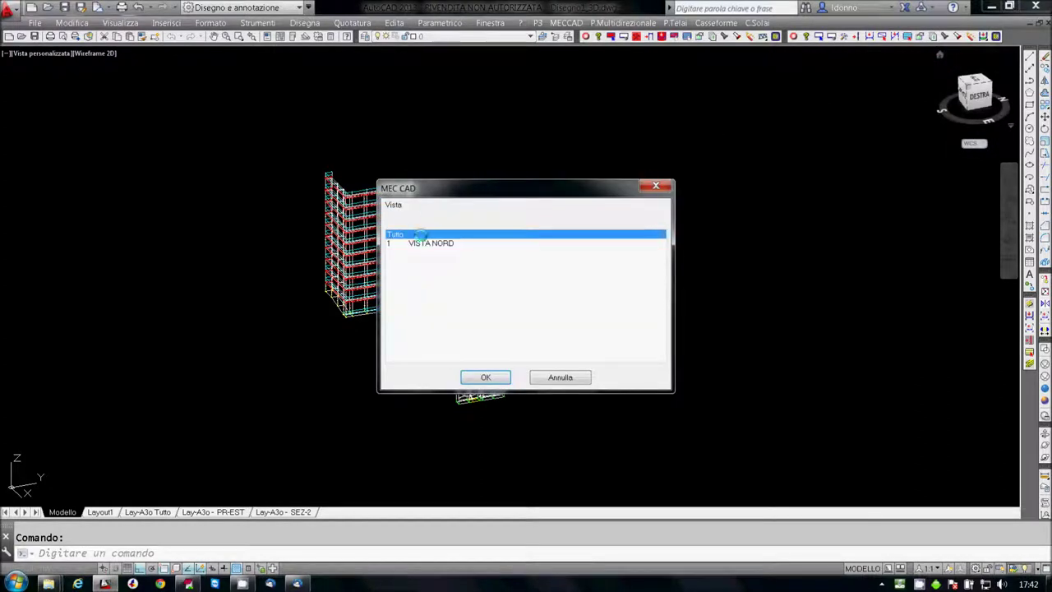
click(485, 378)
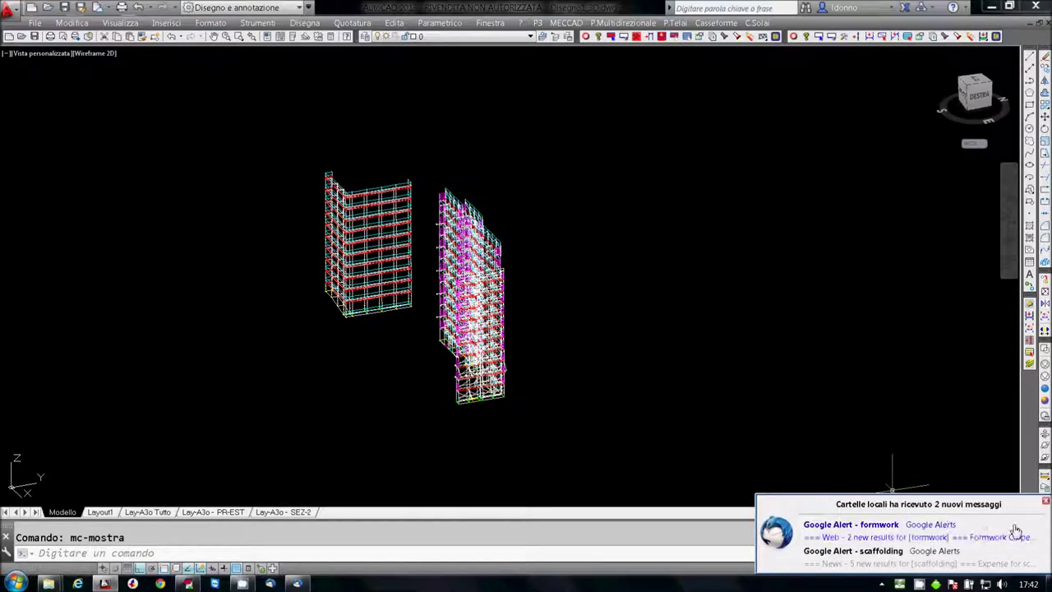
click(1044, 503)
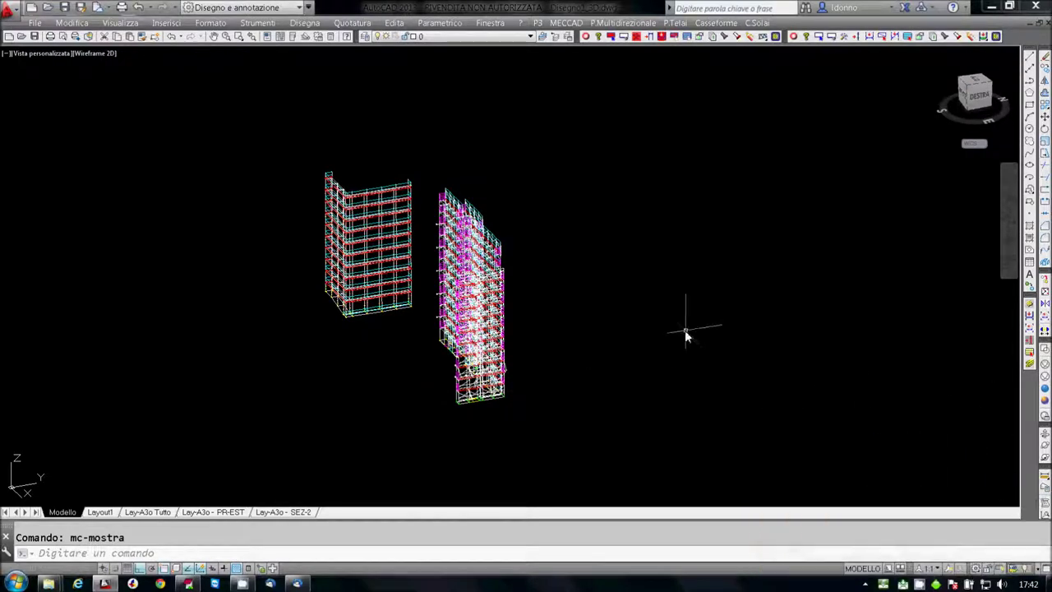
scroll(362, 267, up, 4)
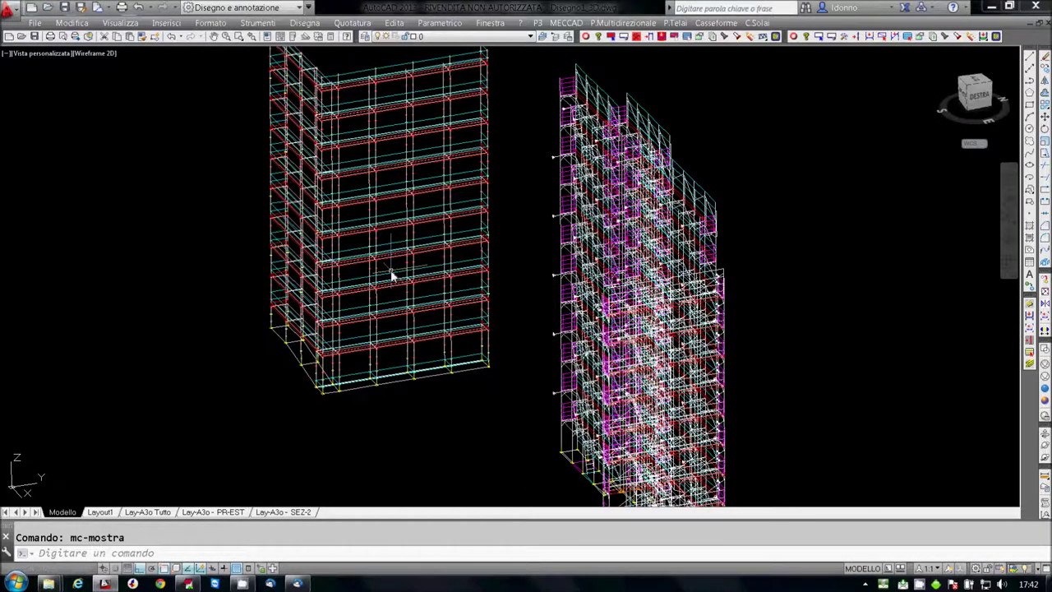